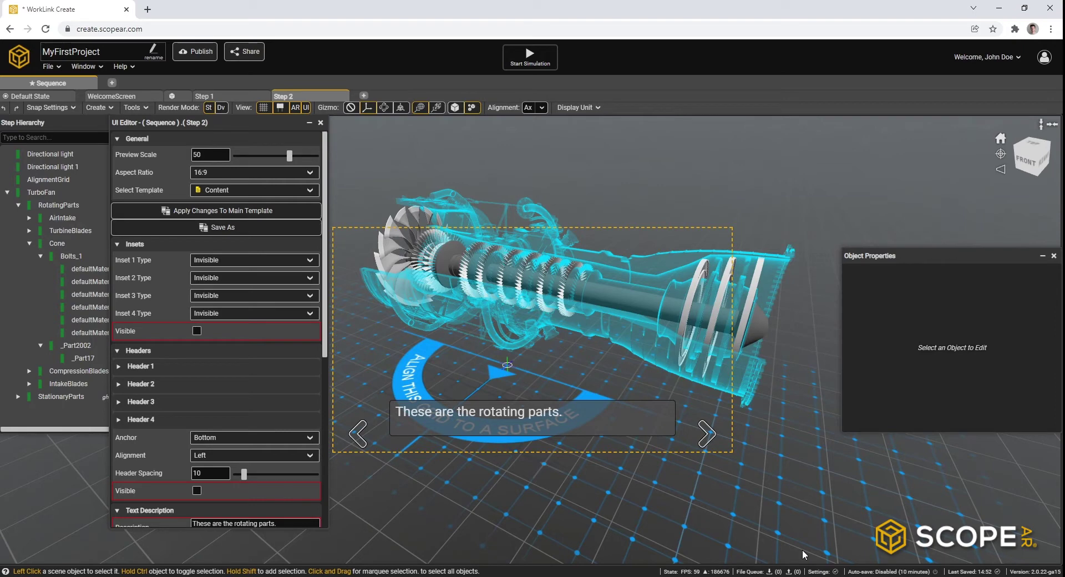
- Reset the window layout and replace the Asset Library with the UI Editor, placed beside the Step Hierarchy
left_click(93, 67)
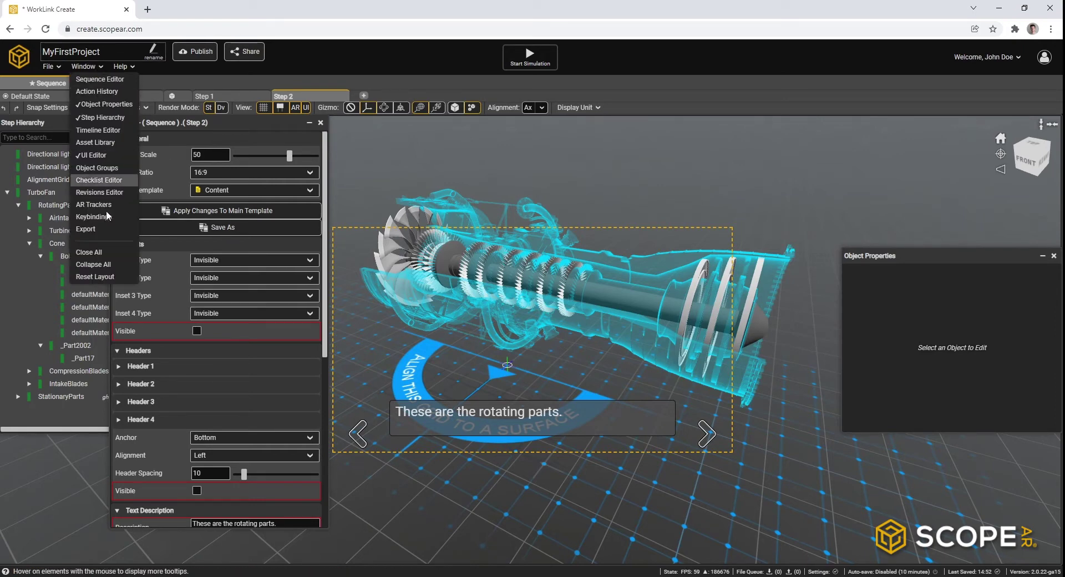
left_click(114, 278)
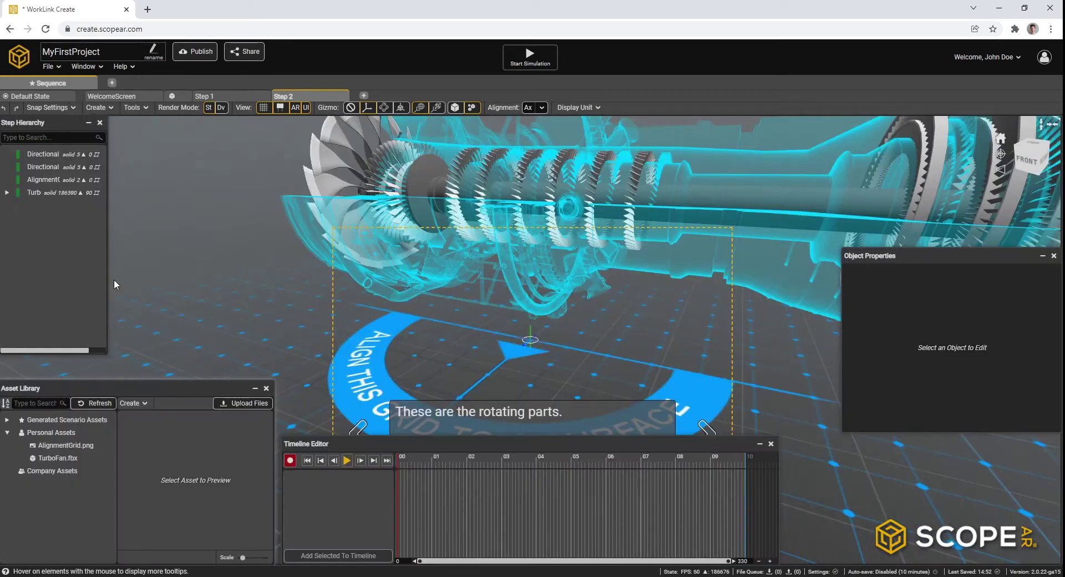
left_click(267, 389)
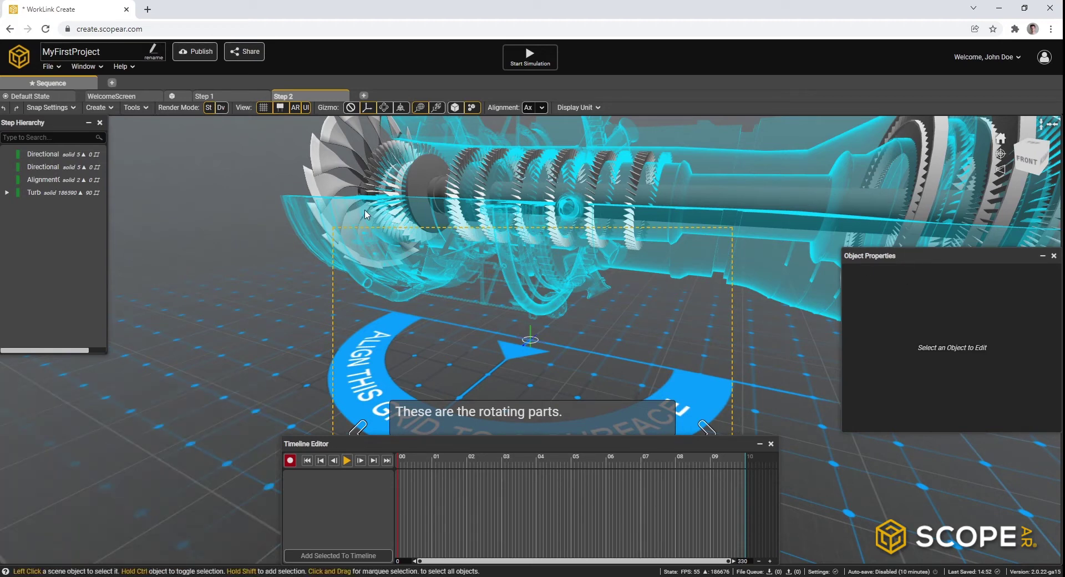
left_click(88, 67)
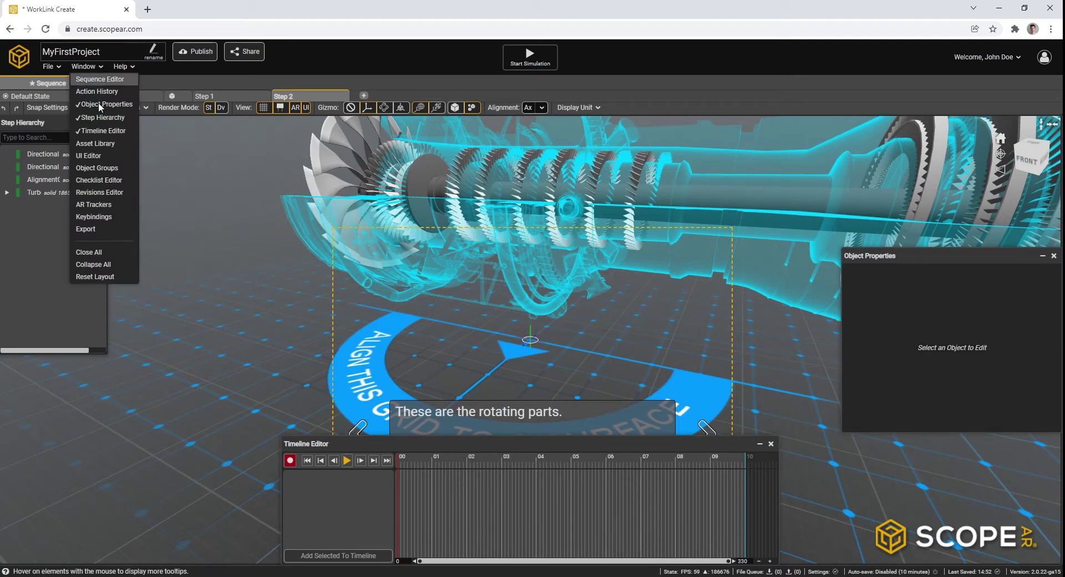
left_click(112, 161)
left_click_drag(75, 228, 186, 123)
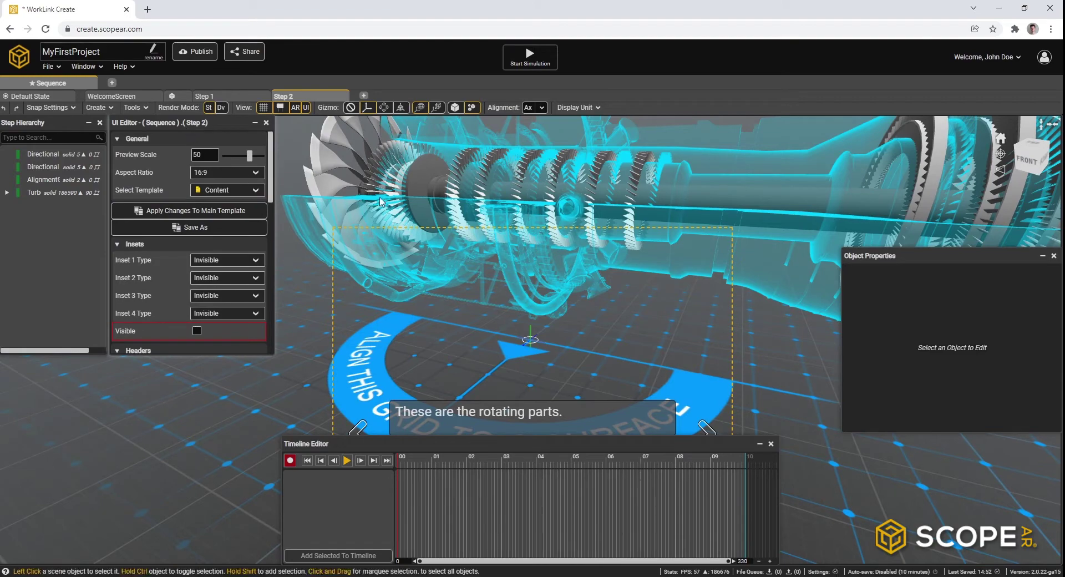
- Expand TurboFan in a widened Step Hierarchy and add its RotatingParts group to the Step 2 timeline
scroll(567, 220, "down", 1)
scroll(615, 340, "down", 3)
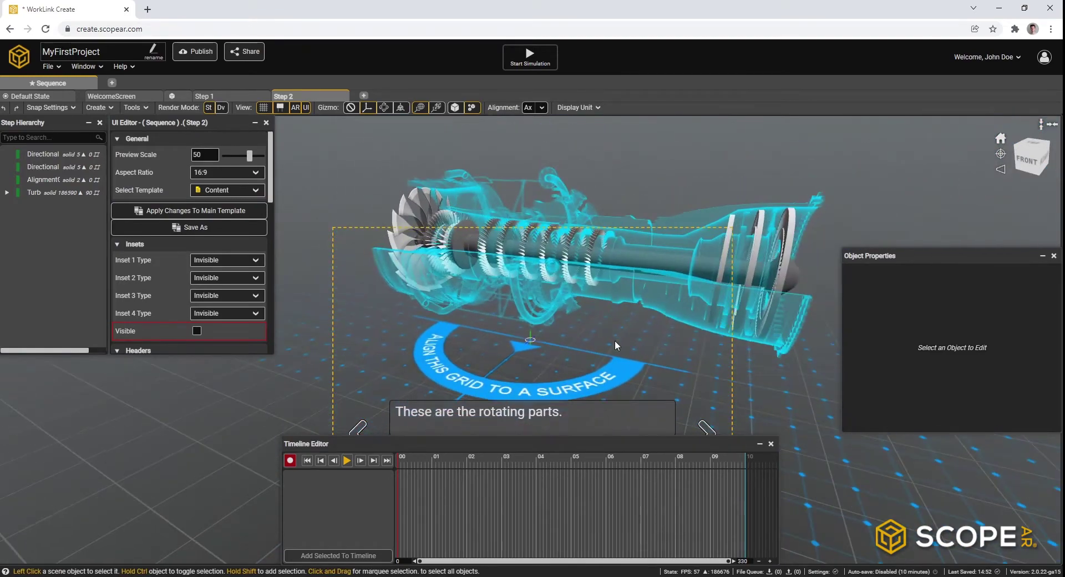
right_click_drag(614, 341, 583, 312)
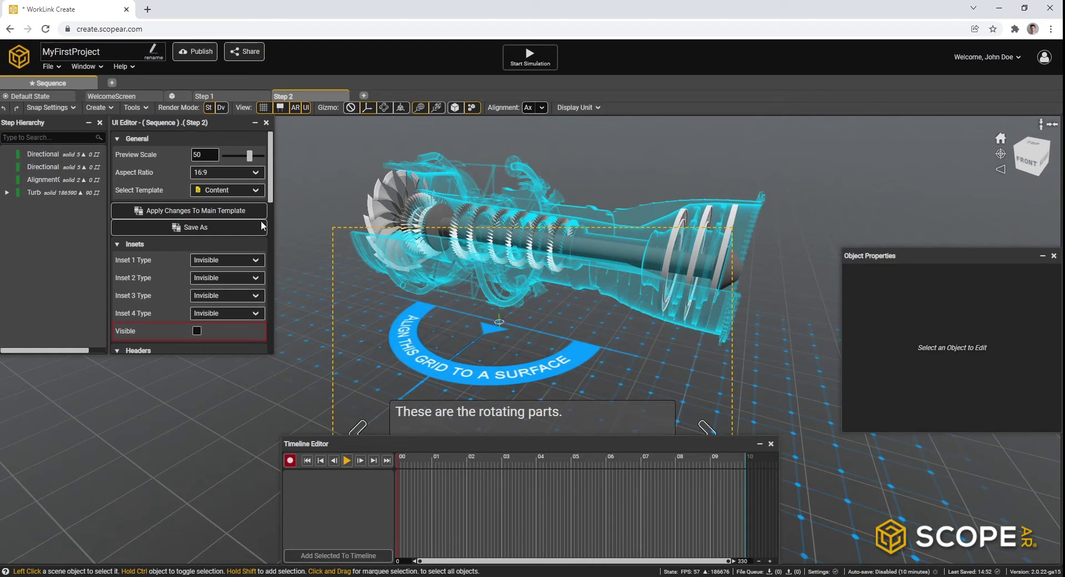
left_click(7, 193)
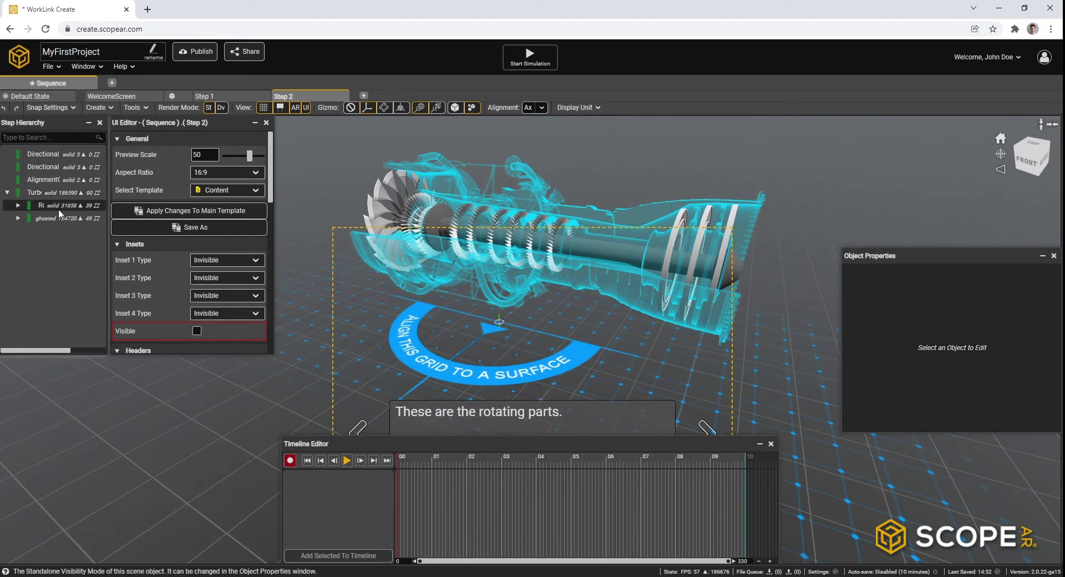
left_click_drag(103, 354, 179, 418)
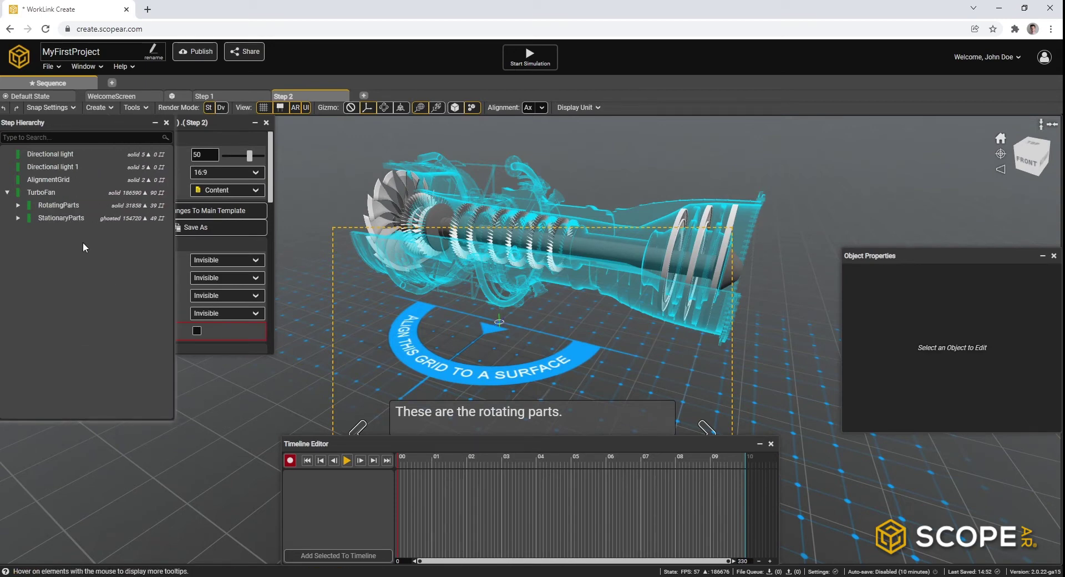
left_click(73, 206)
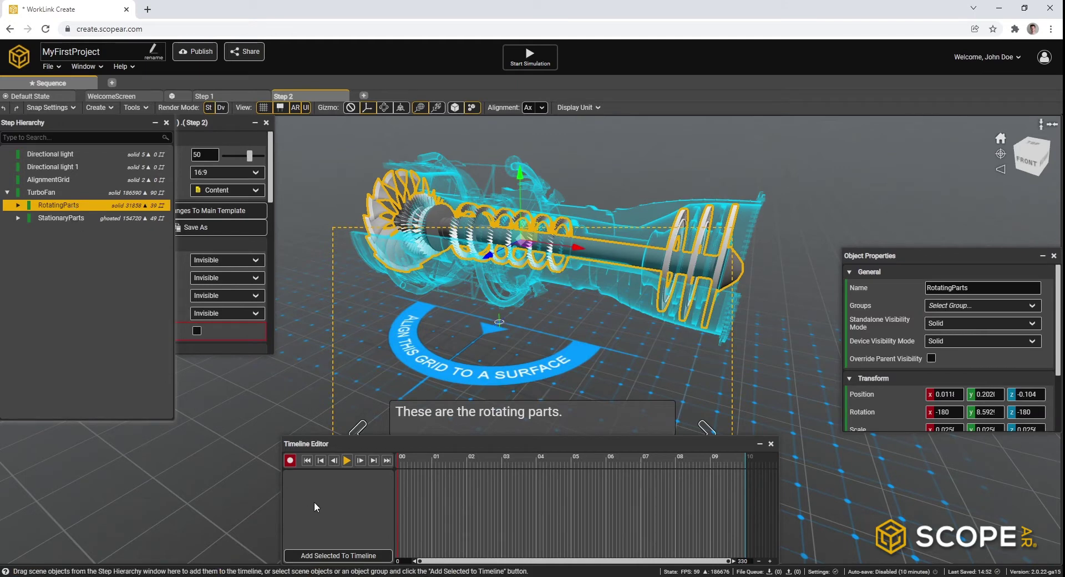
left_click(370, 557)
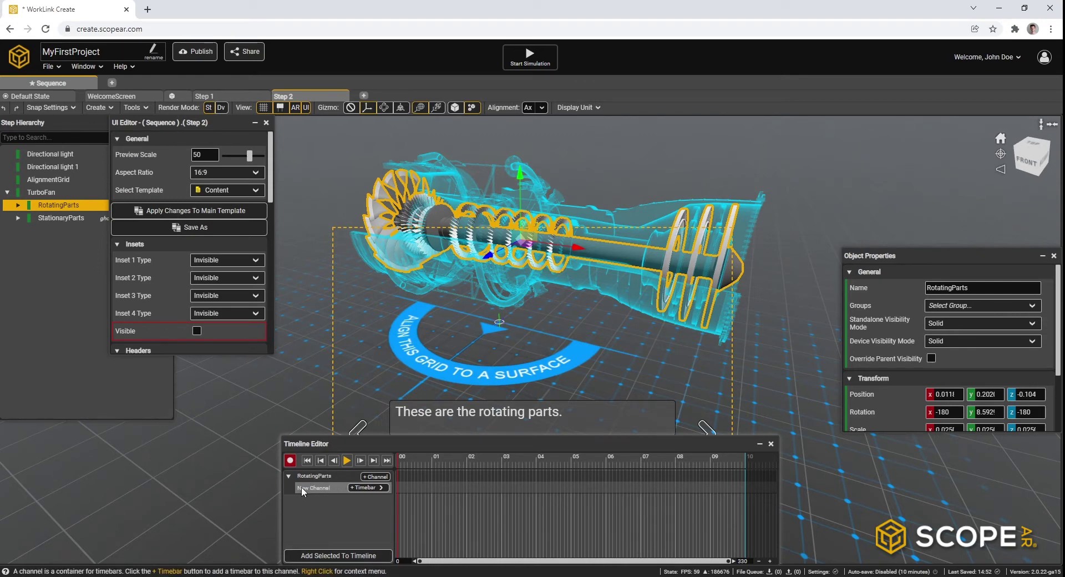
- Add a Set Object Color timebar to the RotatingParts channel and preview its color change on the timeline
left_click(364, 487)
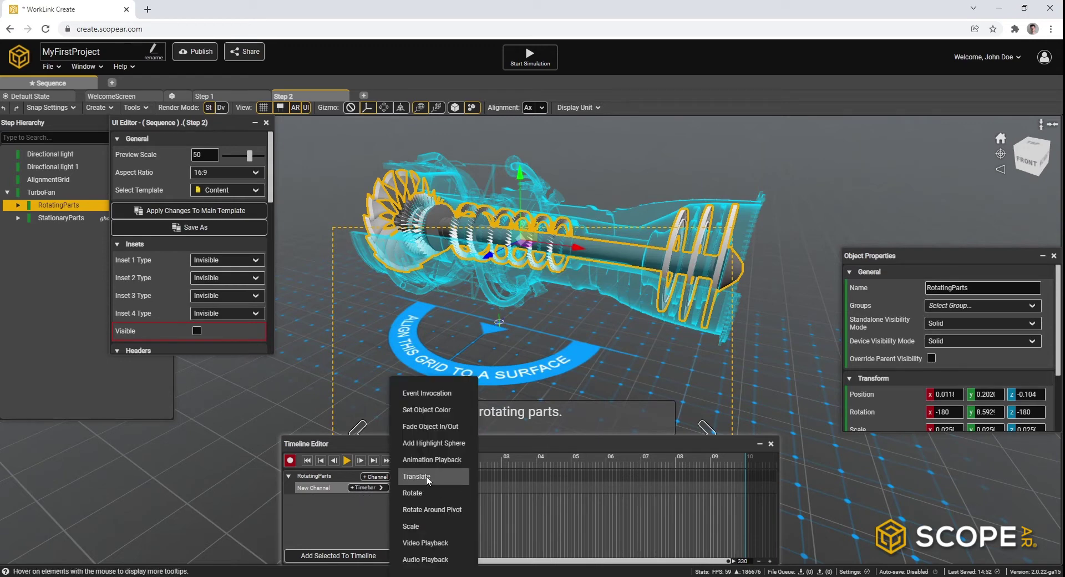
left_click(448, 411)
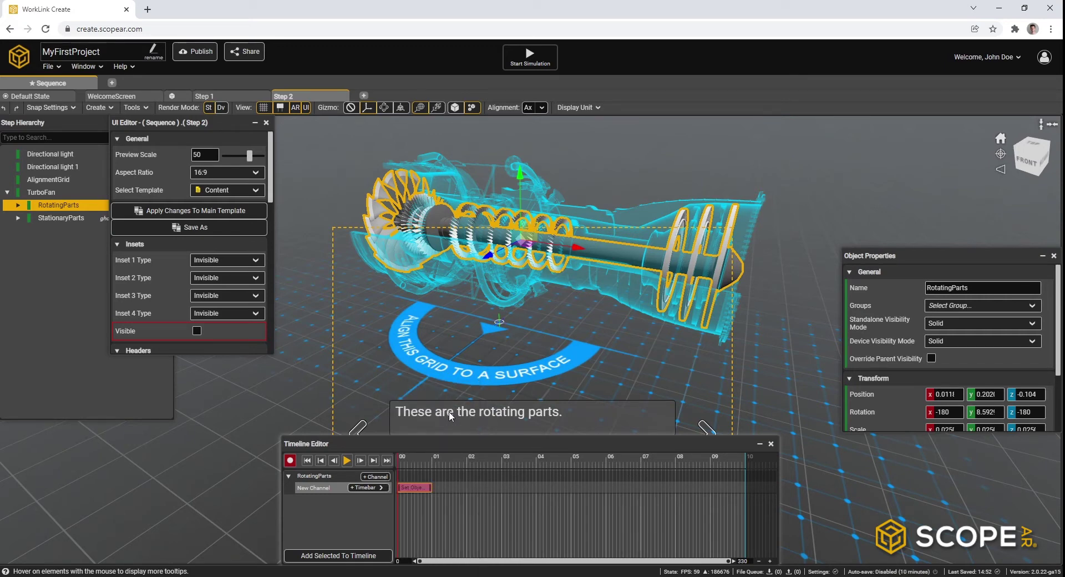
double_click(415, 487)
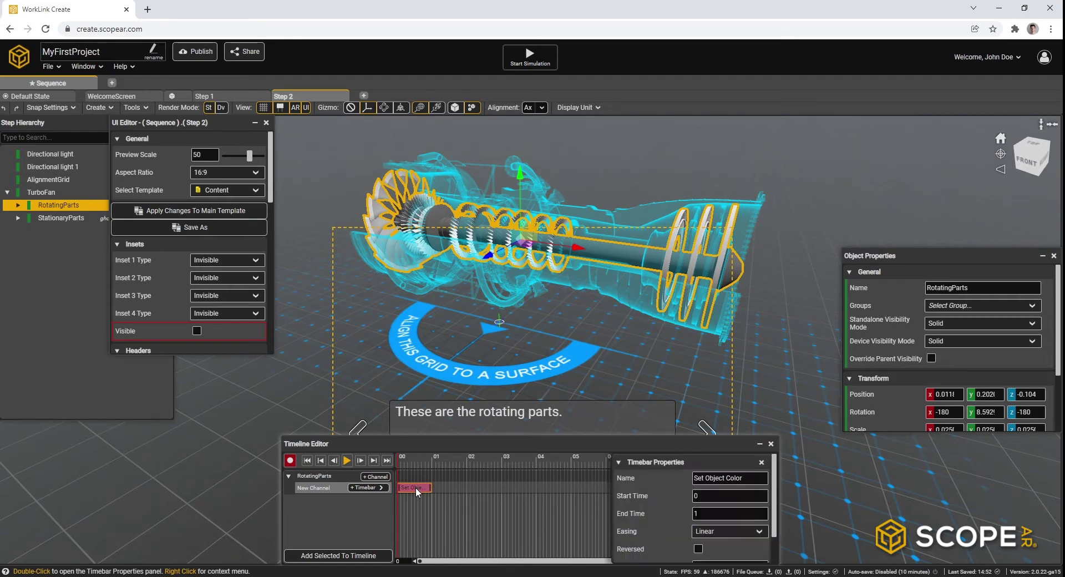
scroll(667, 493, "down", 2)
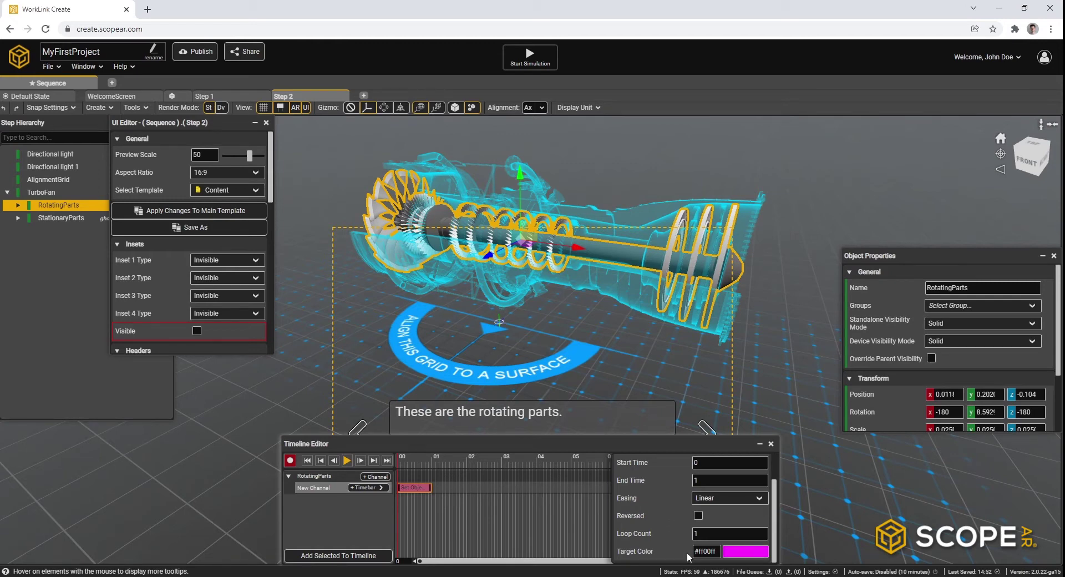
left_click(347, 464)
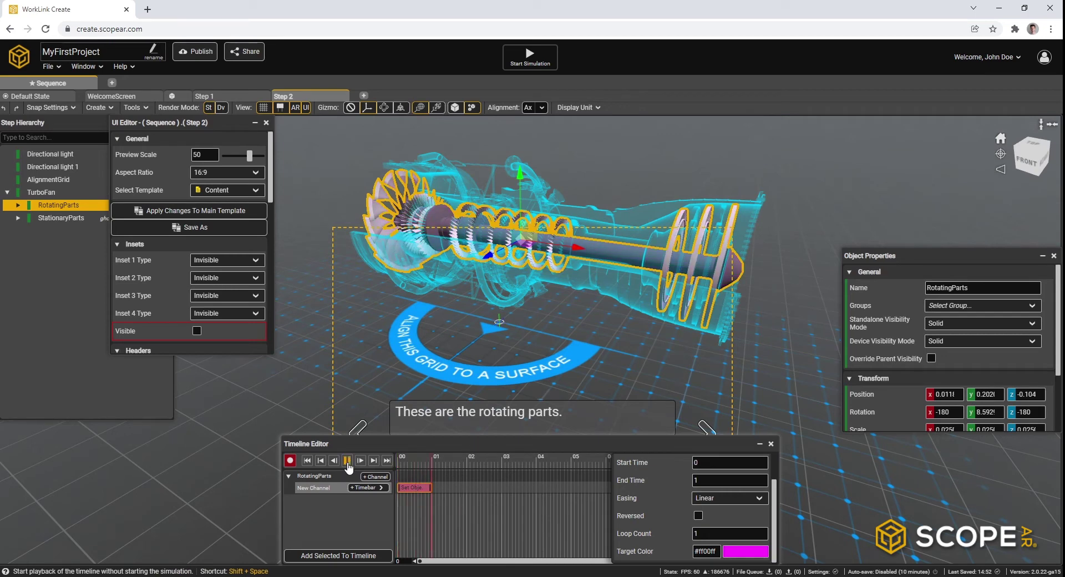
mouse_move(423, 460)
left_mouse_down()
mouse_move(397, 457)
mouse_move(428, 458)
mouse_move(404, 458)
mouse_move(424, 458)
mouse_move(415, 459)
left_mouse_up()
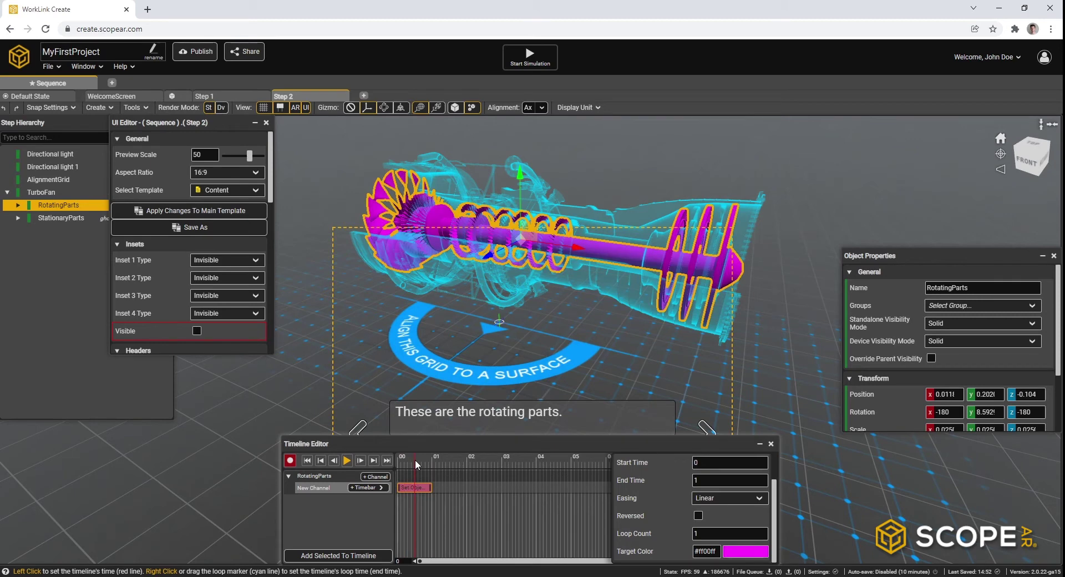
- Set the Set Object Color timebar's target color to green #7ED321, check the fade on the timeline, and close its properties
left_click(737, 552)
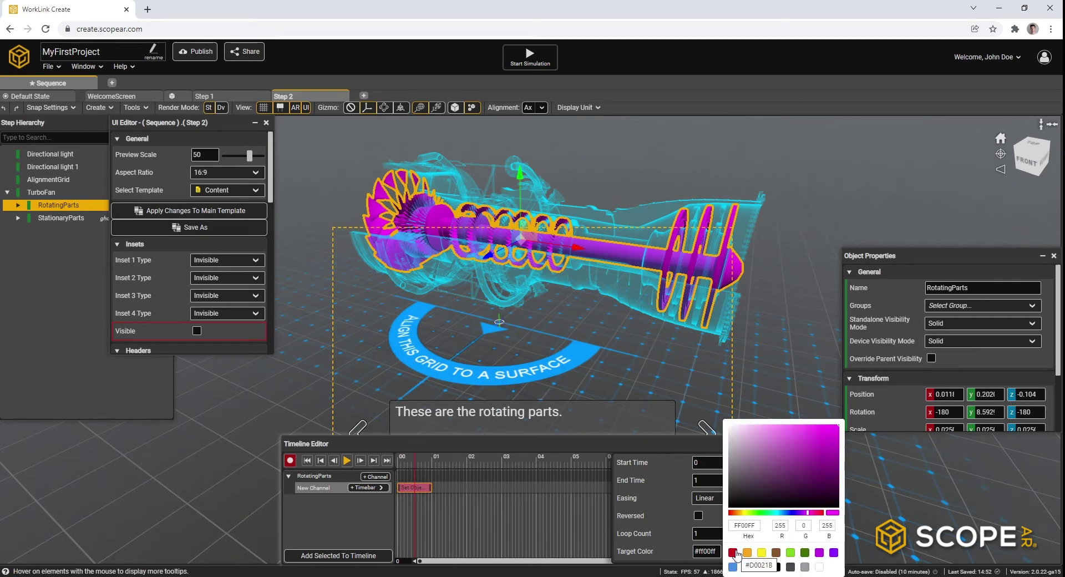
left_click(791, 554)
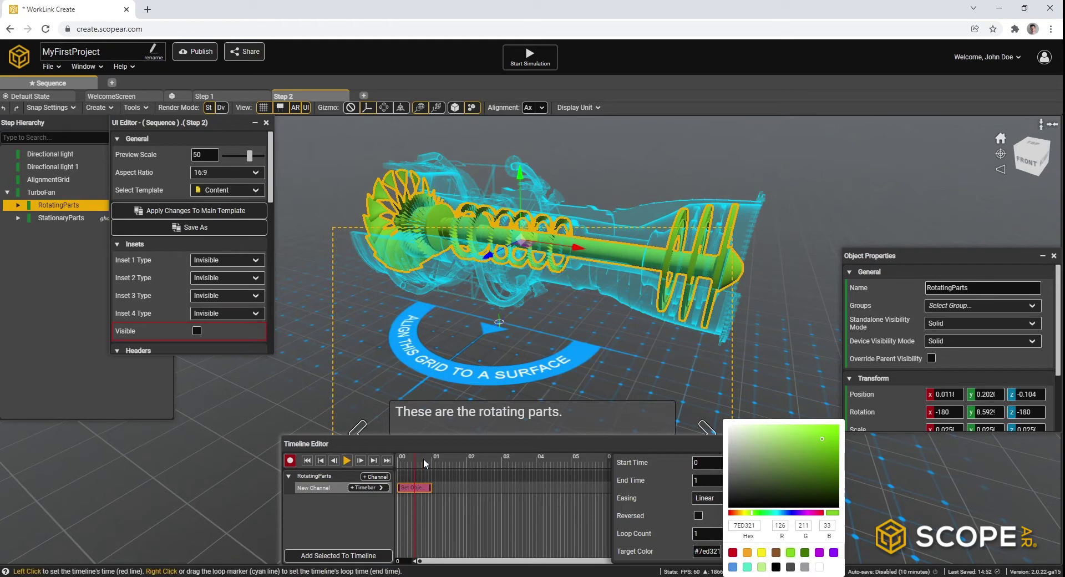
left_click(424, 459)
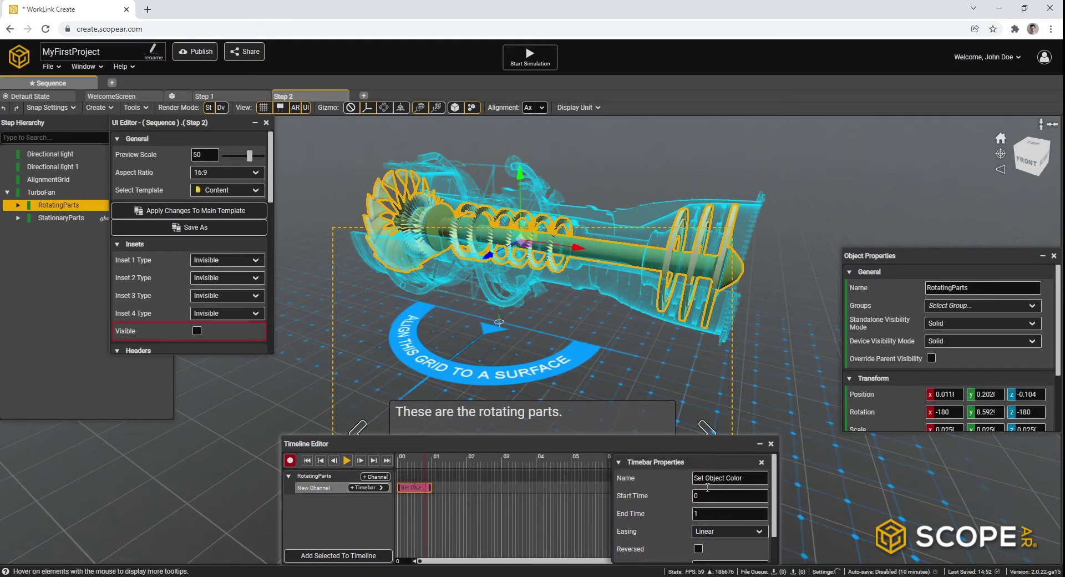
left_click(762, 462)
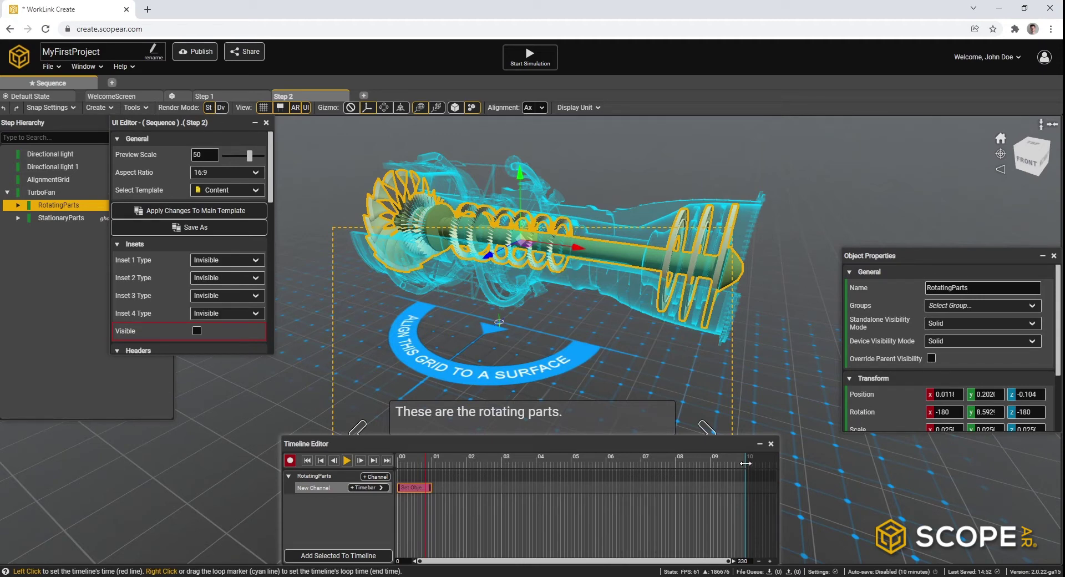
- Shorten the Step 2 timeline loop to end at 1 second and play the color animation
left_click_drag(745, 464, 536, 466)
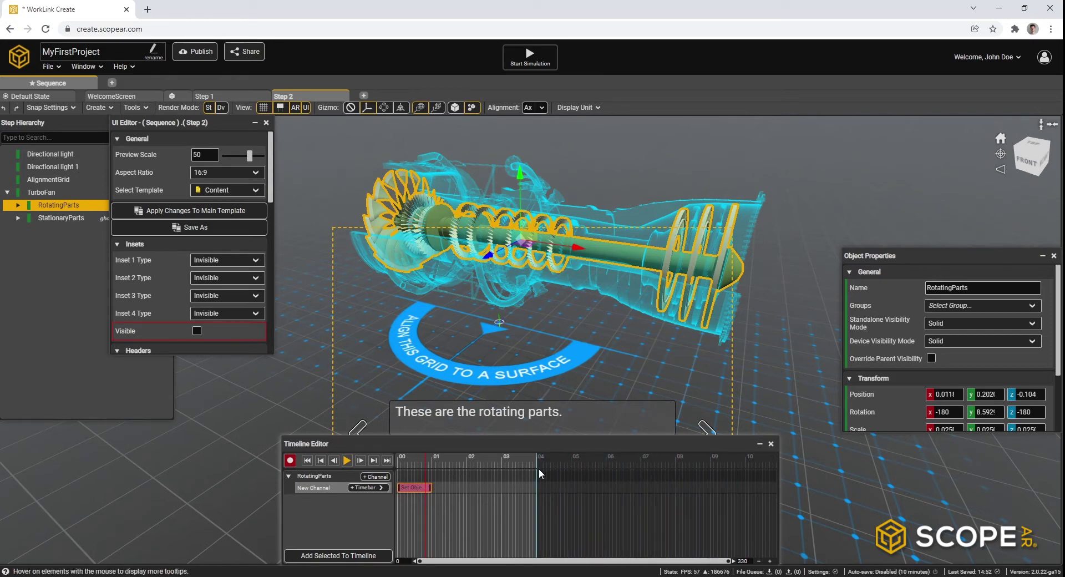
right_click(433, 461)
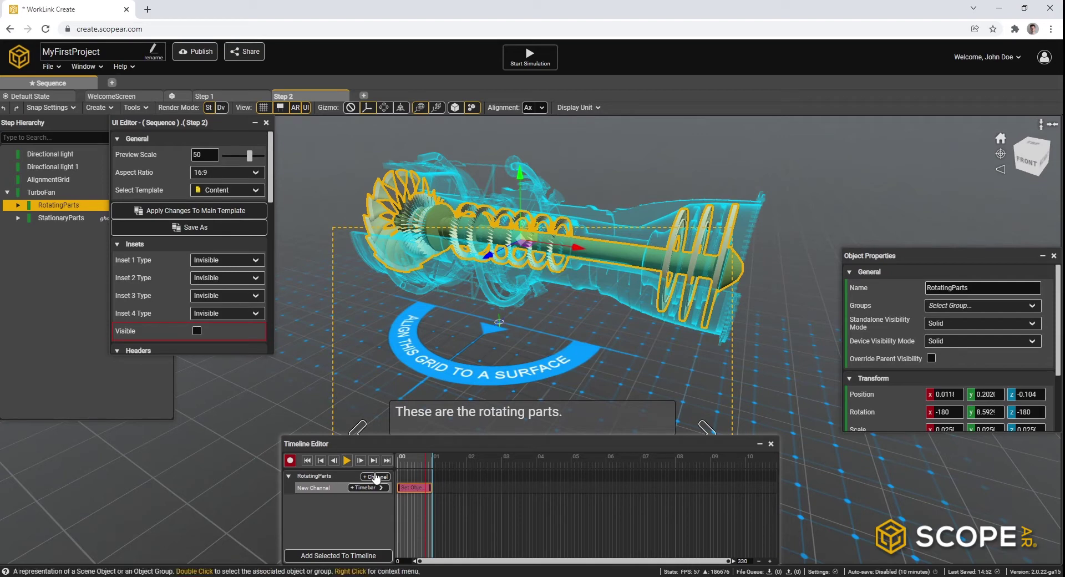
left_click(346, 461)
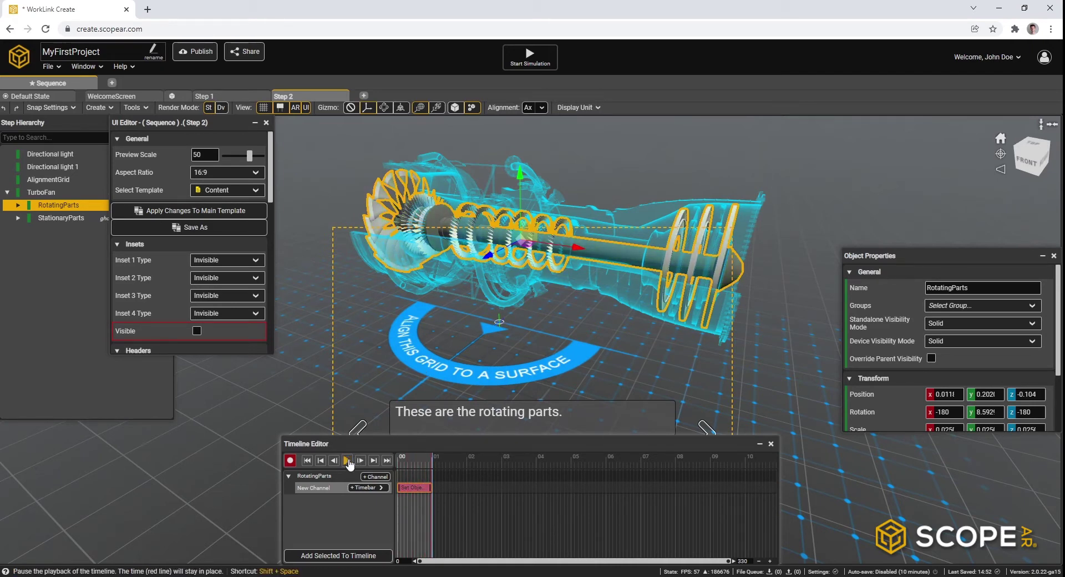
- Create Step 3 as a continuation of Step 1
left_click(250, 98)
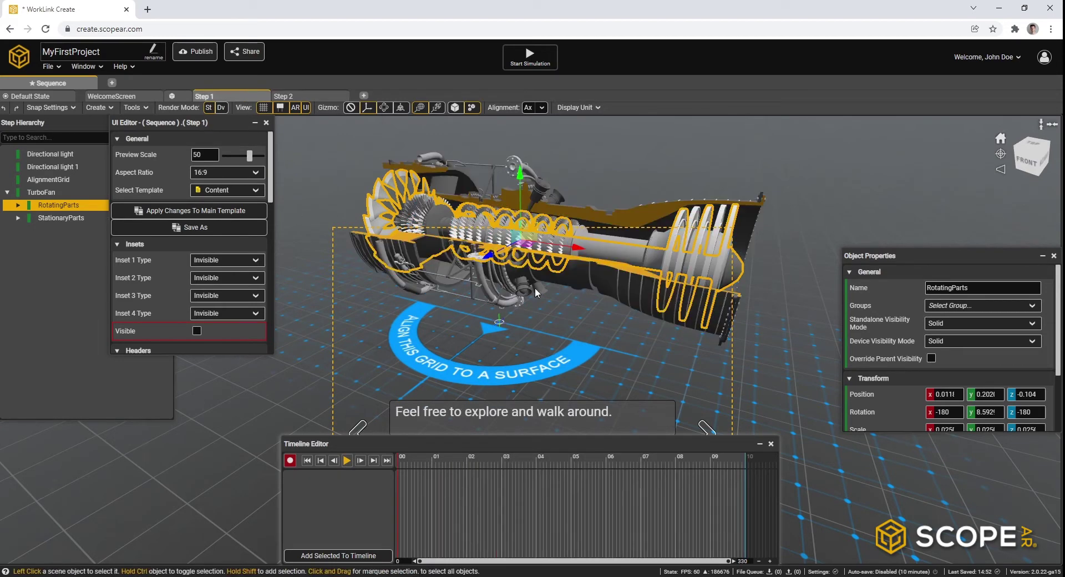
right_click(241, 98)
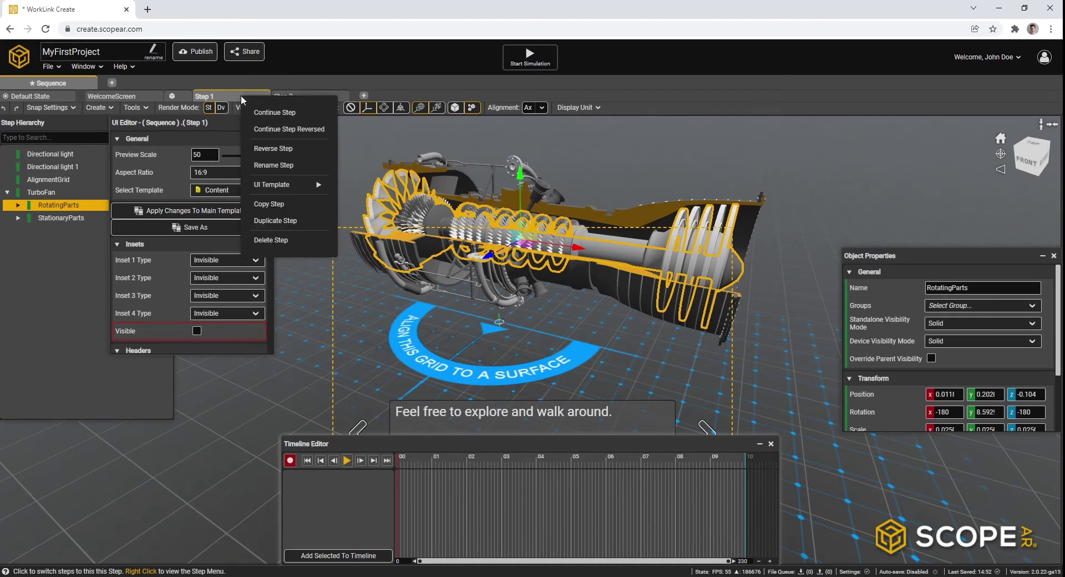
left_click(299, 113)
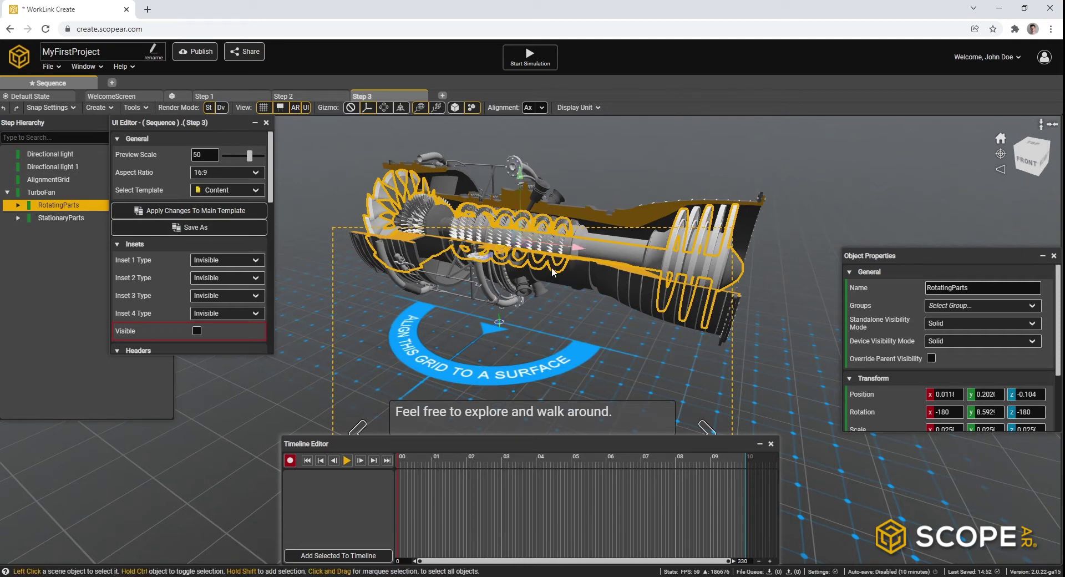
- Record a rotation of RotatingParts about its X axis to the Step 3 timeline, ending at an X rotation of about 3.3
middle_click_drag(401, 299, 577, 297)
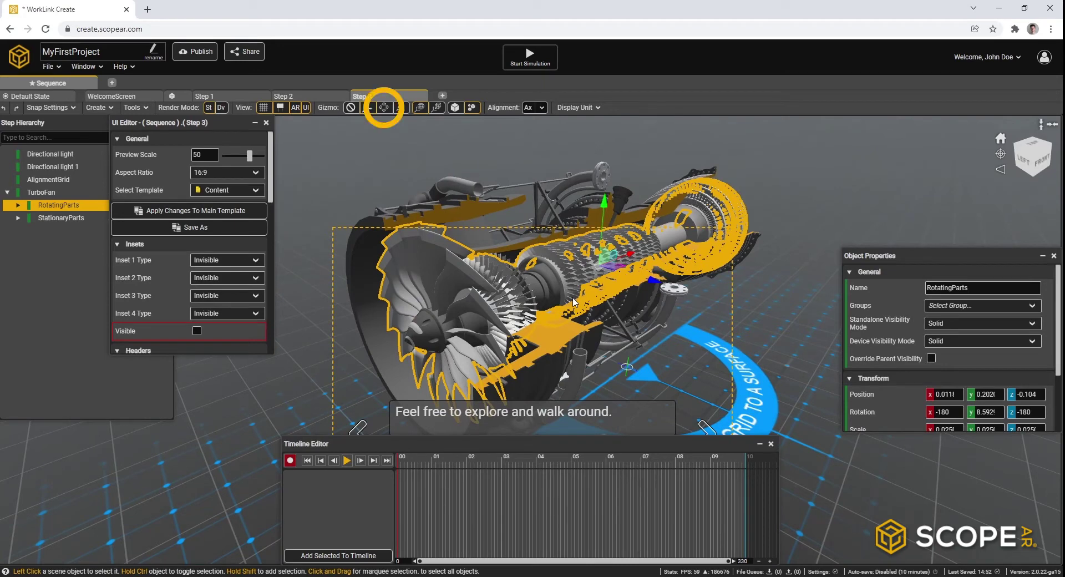
key("e")
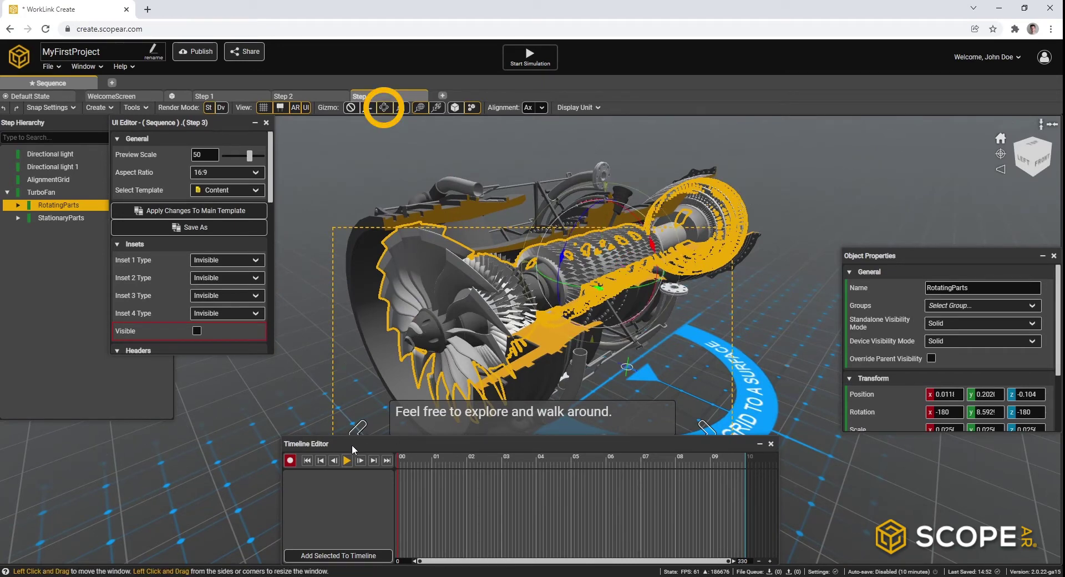
left_click(290, 461)
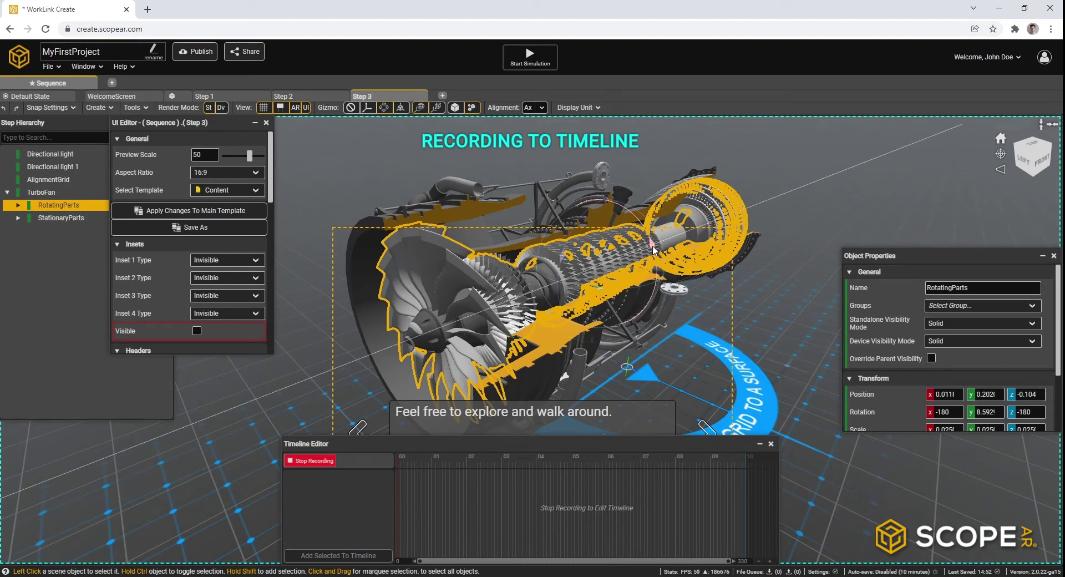
left_click_drag(655, 247, 584, 206)
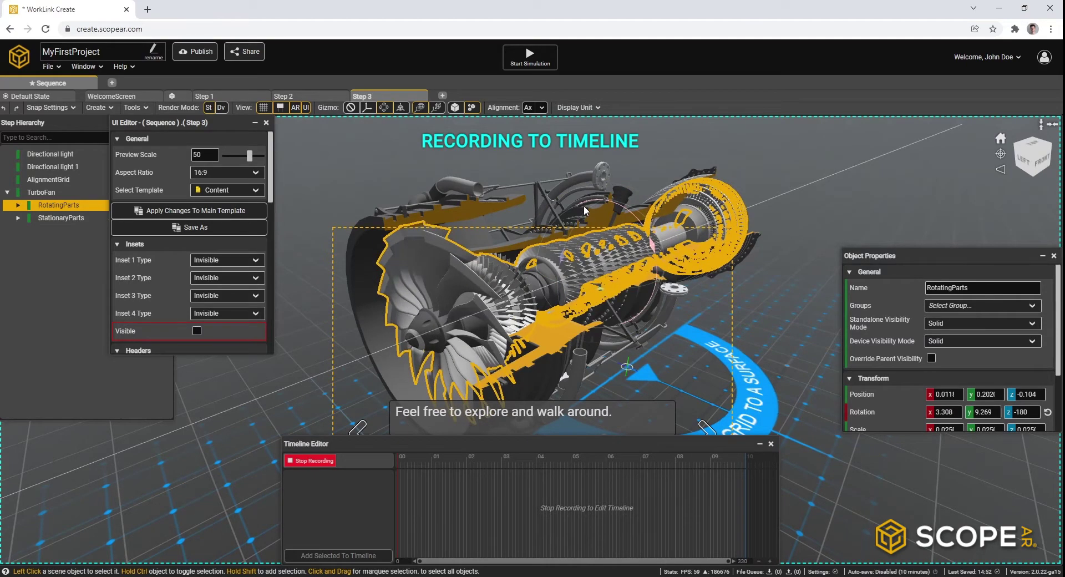
left_click(315, 461)
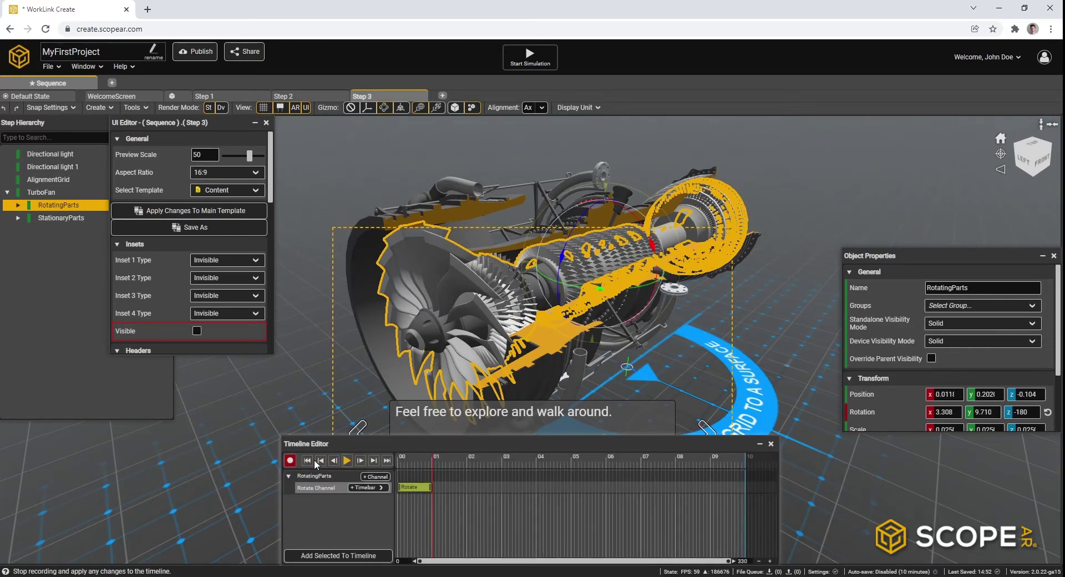
- Set the Step 3 timeline loop to end at 1 second, then play and pause the rotation animation
right_click(433, 461)
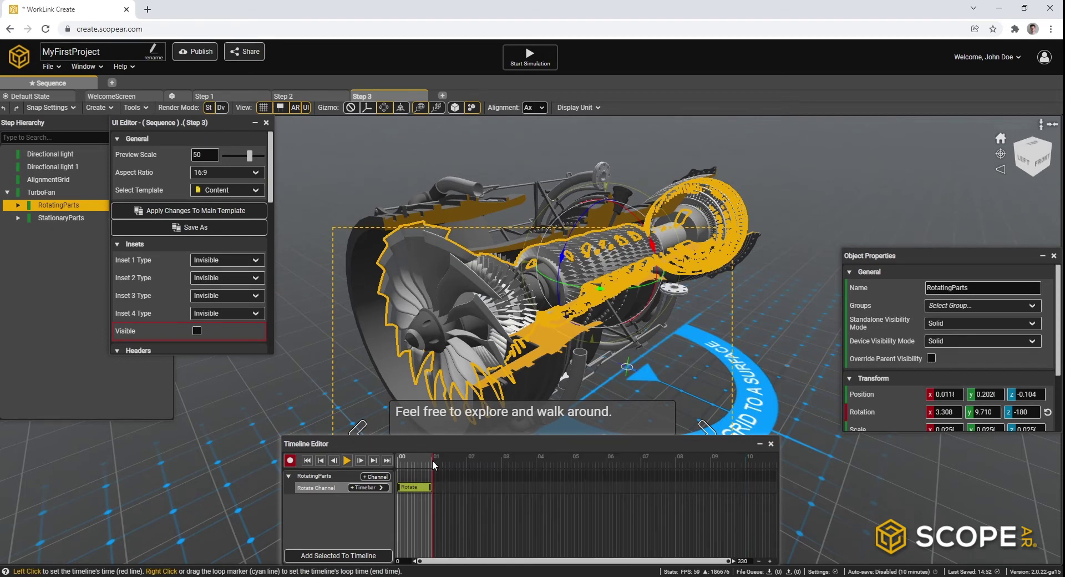
left_click(348, 460)
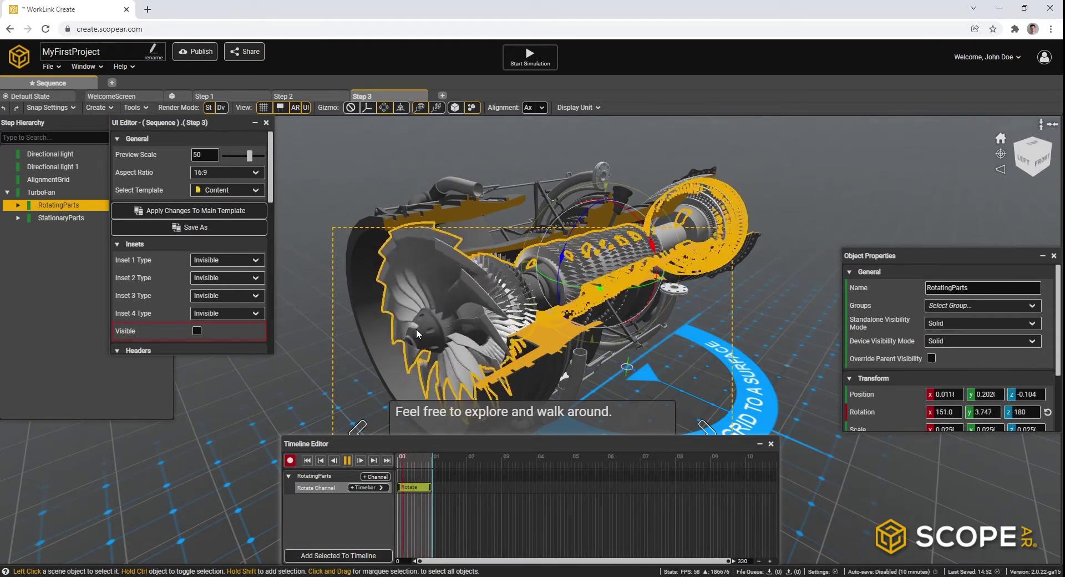
left_click(347, 462)
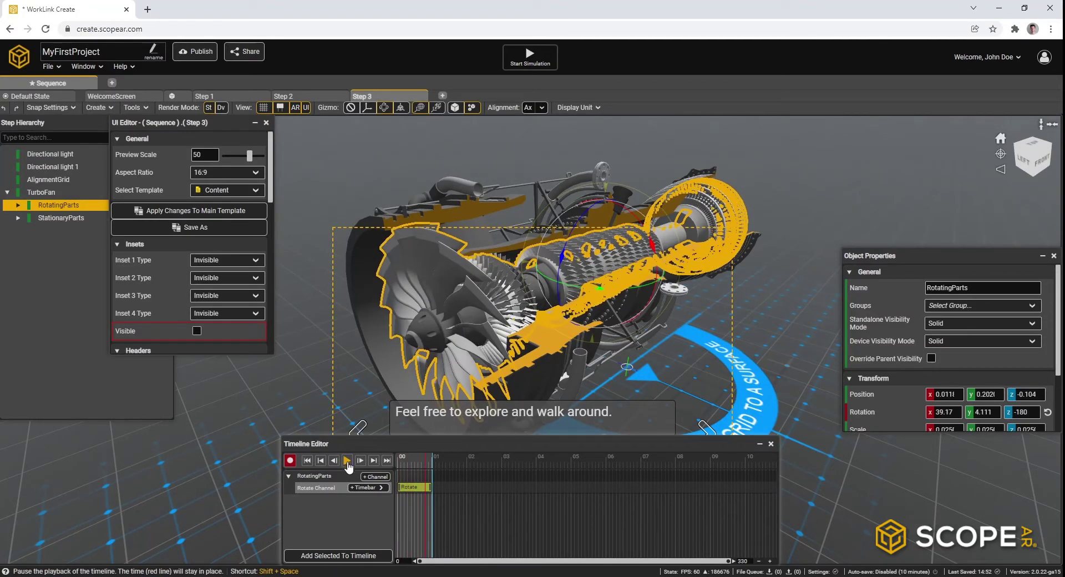
- Set the Rotate timebar's angle to -360, then play and pause the Step 3 animation
double_click(415, 487)
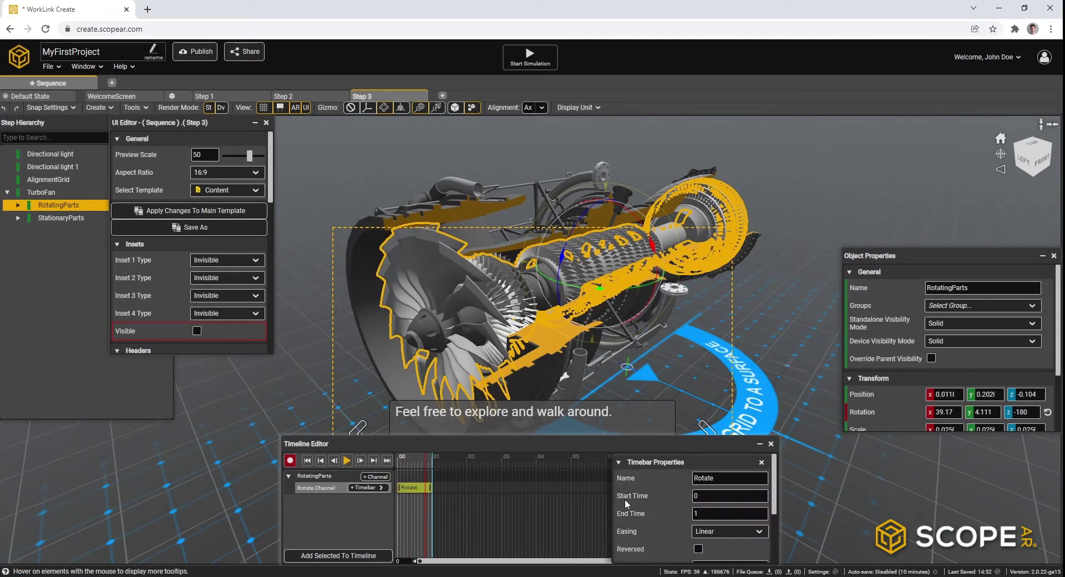
left_click_drag(774, 478, 778, 525)
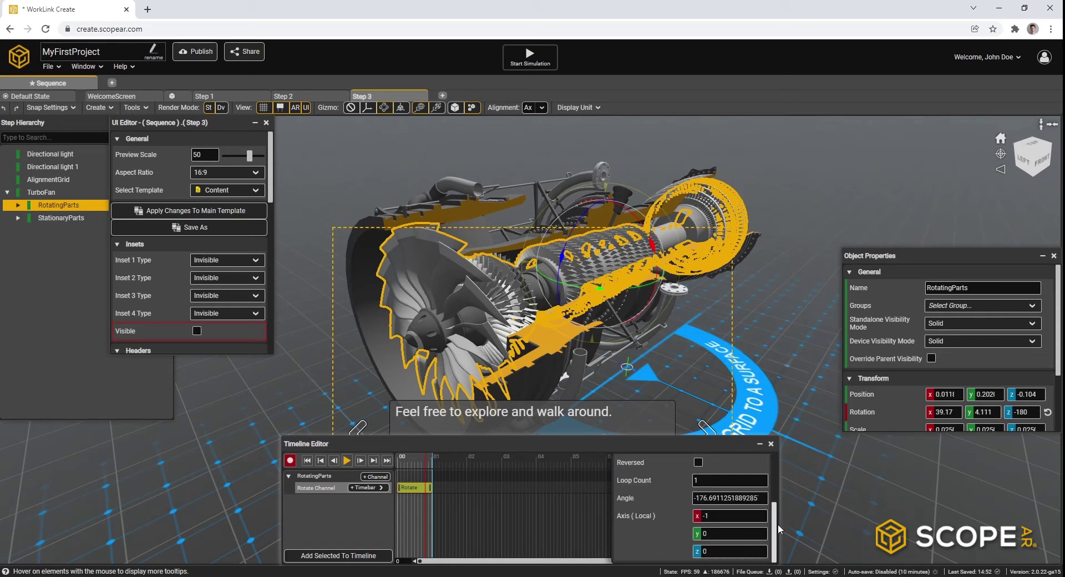
left_click(720, 497)
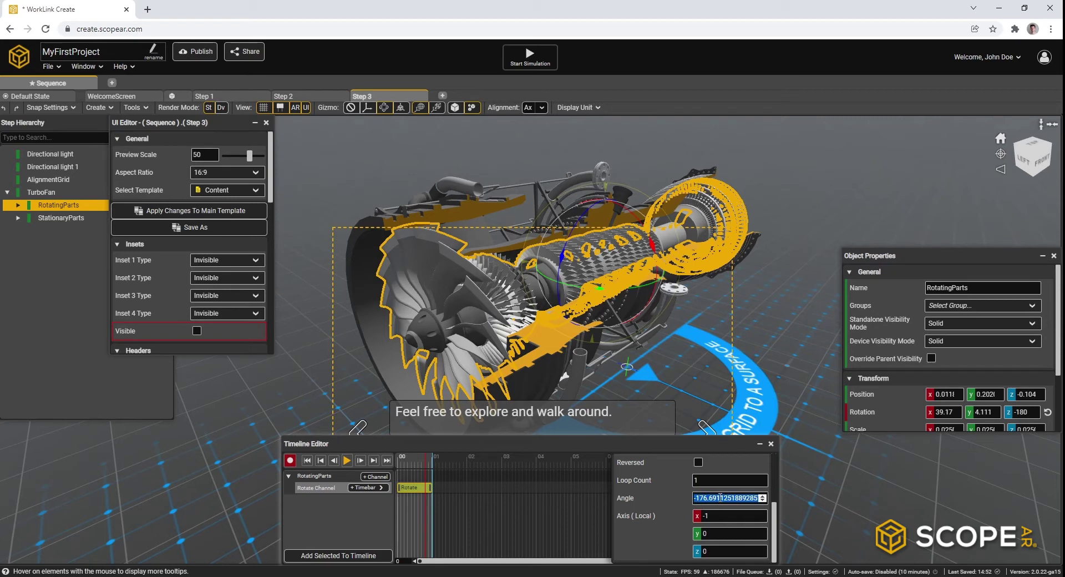
type("-360")
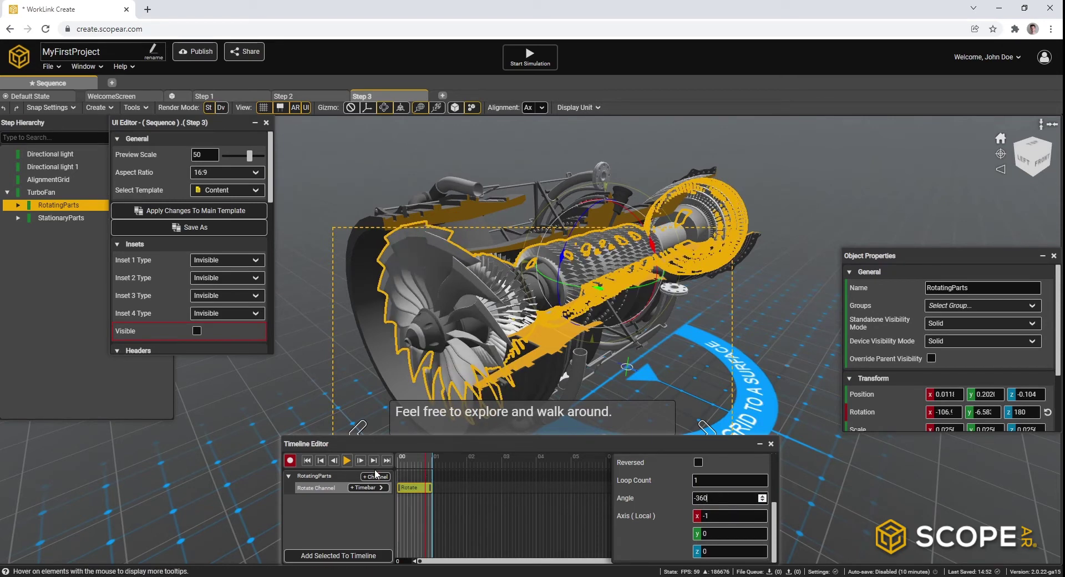
left_click(346, 461)
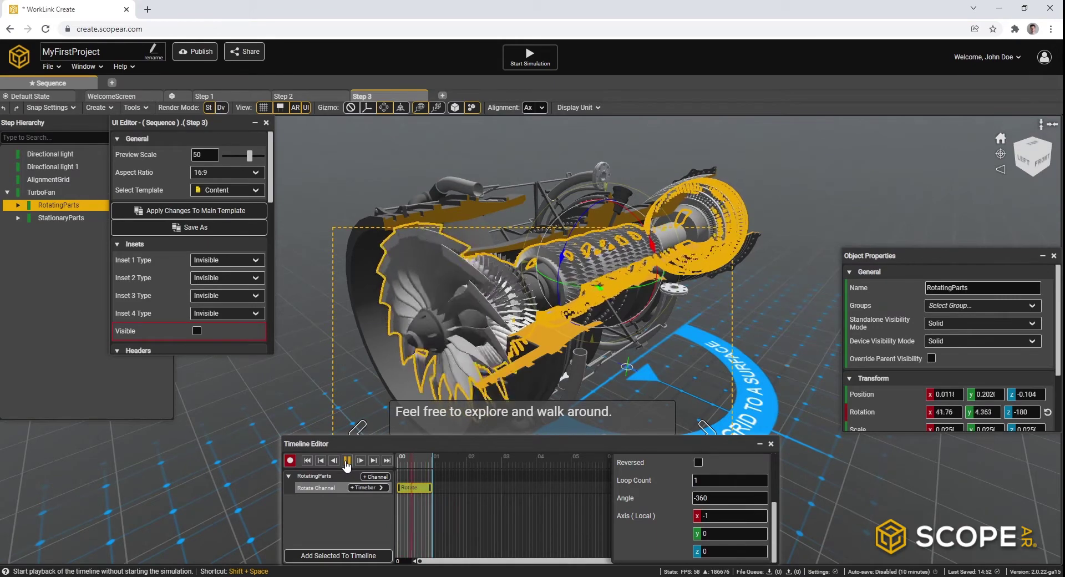
left_click(347, 461)
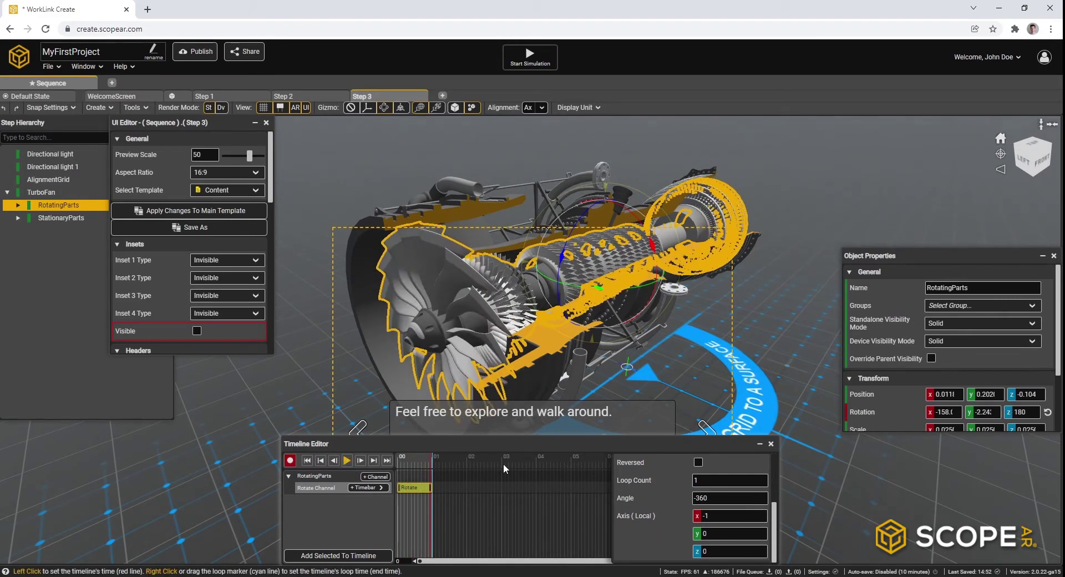
- Move the Step 3 loop end to 4 seconds, stretch the Rotate timebar to match, and play the slower rotation
right_click(537, 458)
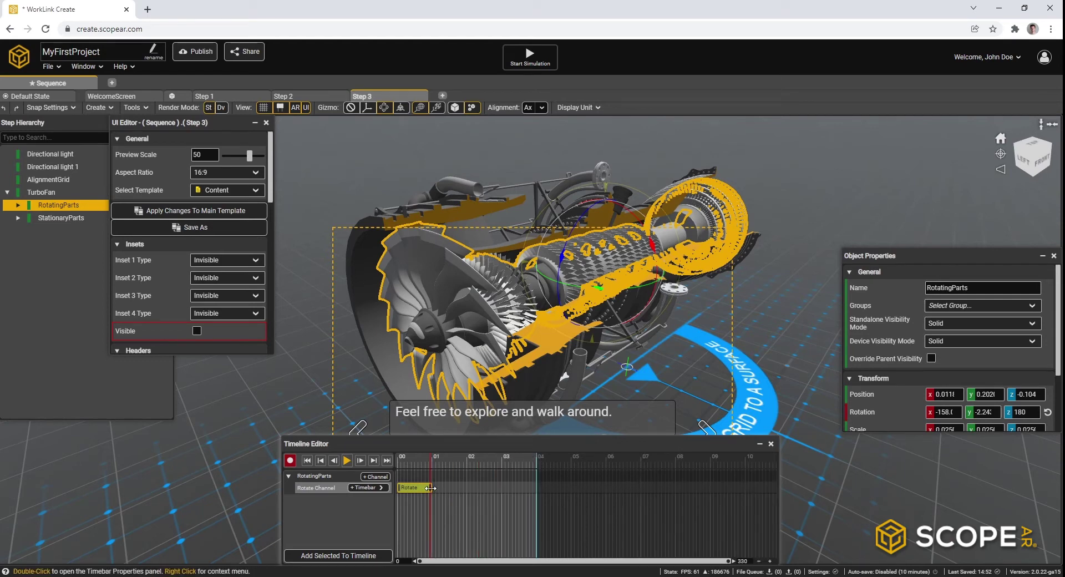
left_click_drag(430, 487, 534, 488)
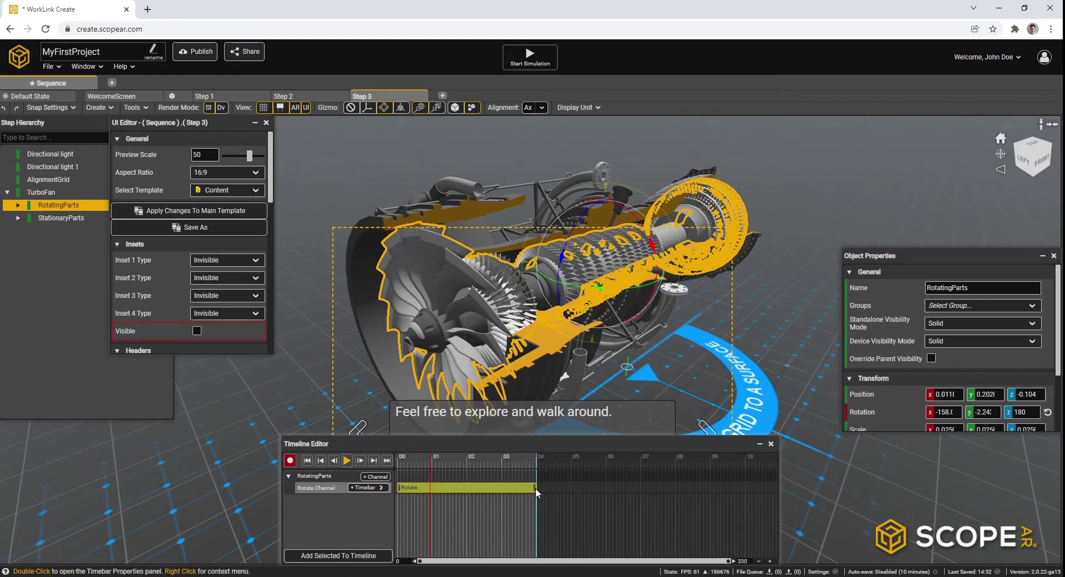
left_click(347, 460)
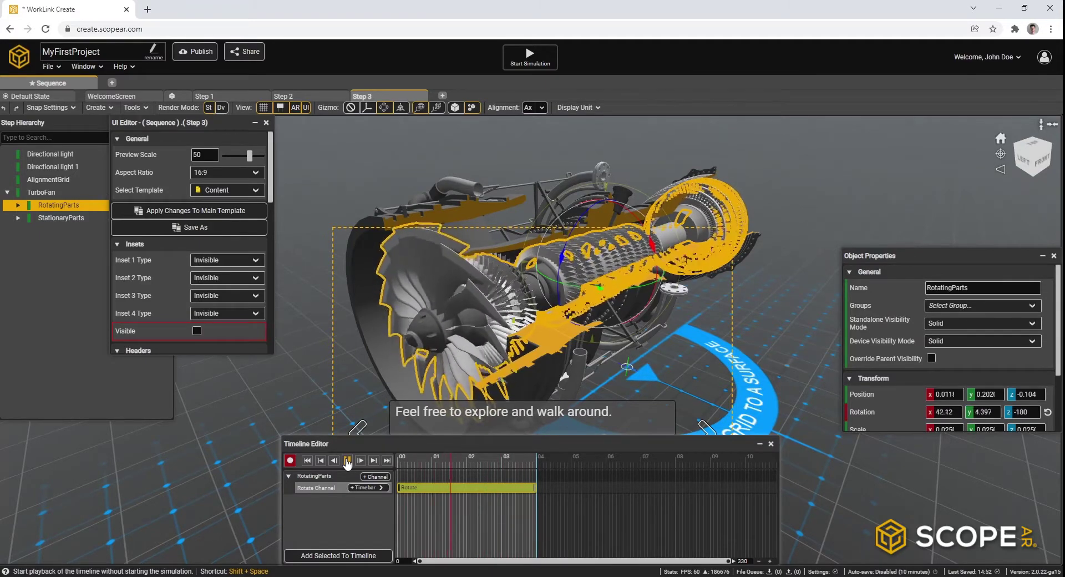
left_click(388, 191)
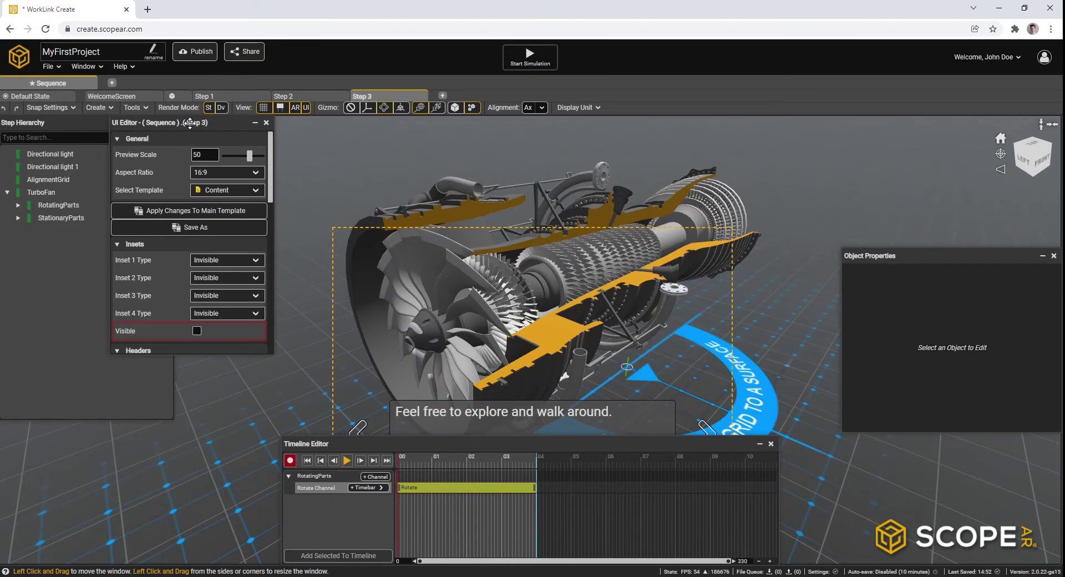
- Change the Step 3 text description to "This is how they rotate."
left_click_drag(190, 123, 257, 122)
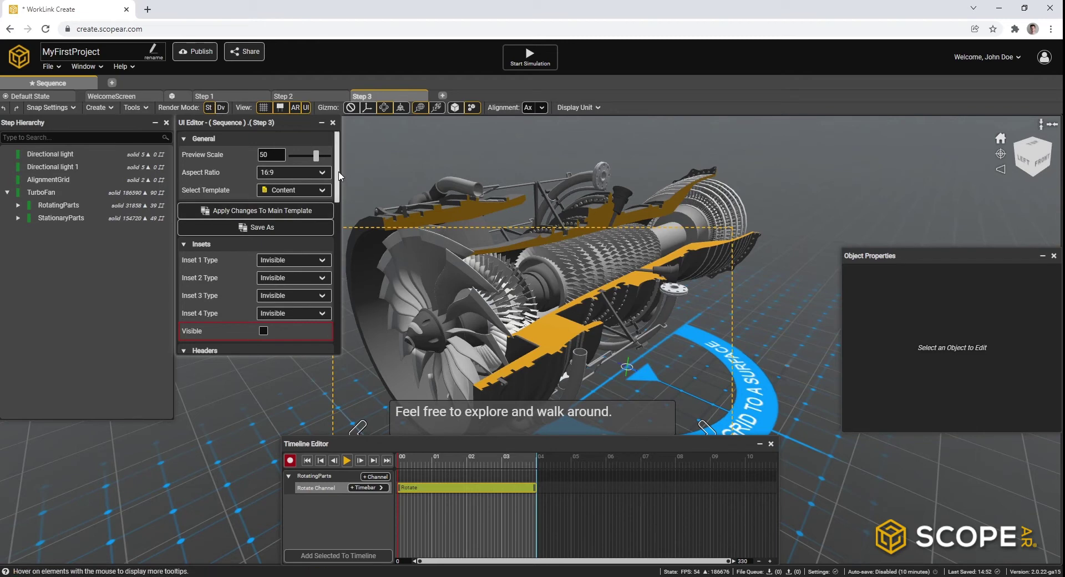
scroll(293, 259, "down", 6)
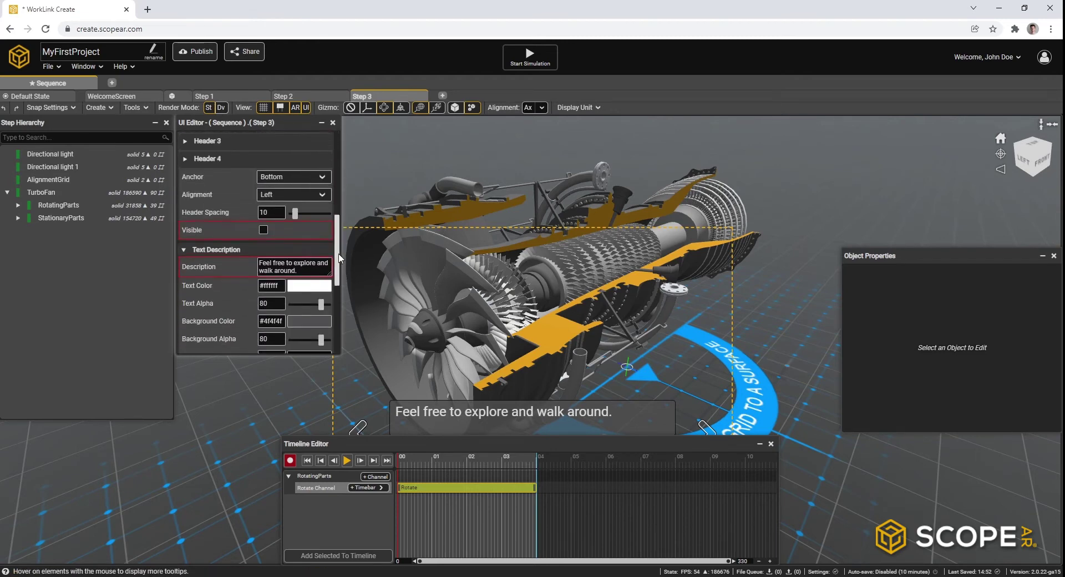
left_click(293, 258)
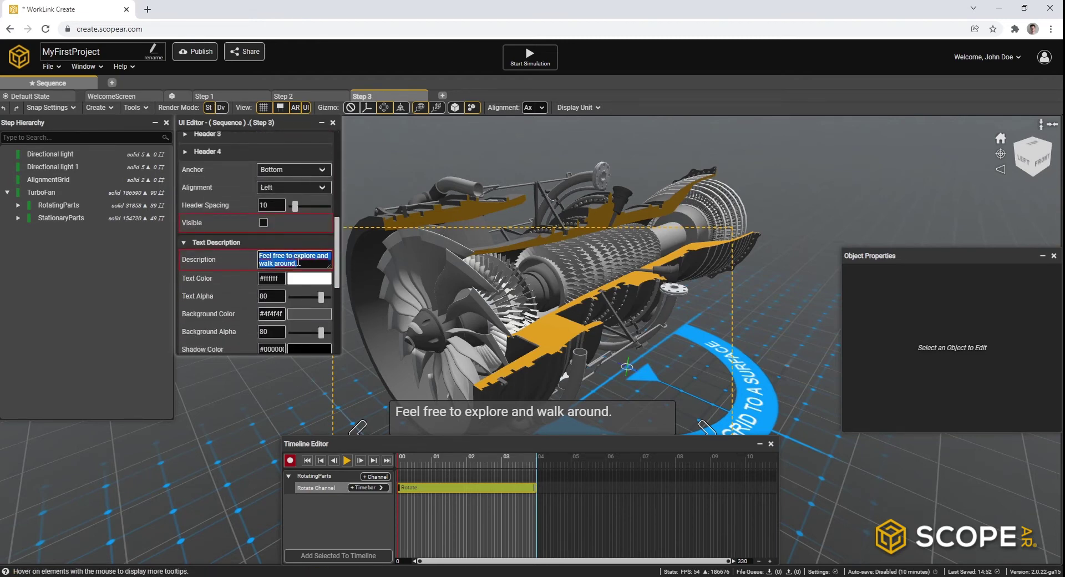
type("This is how they rotate.")
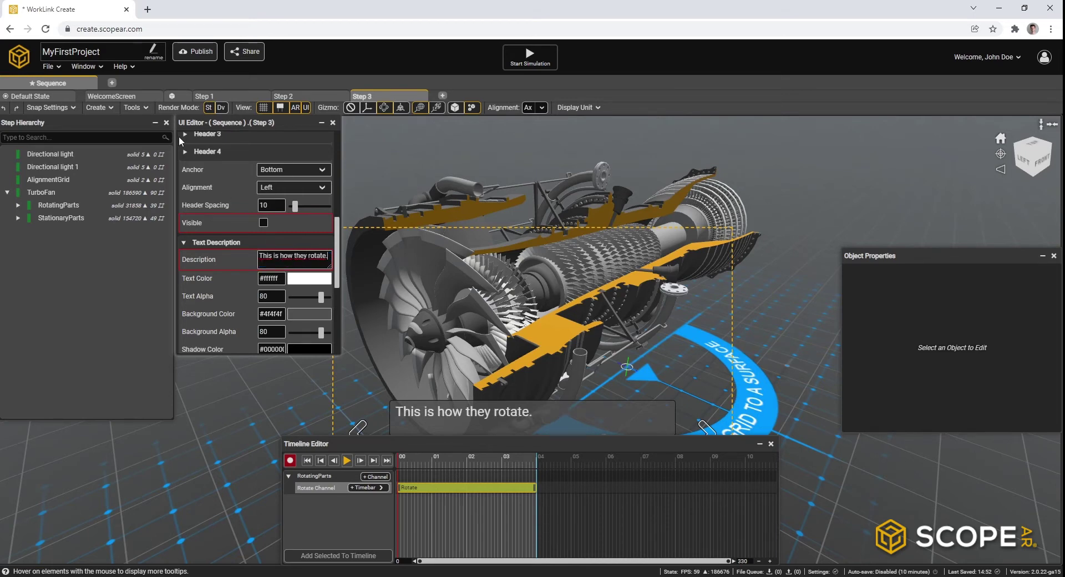
- Create Step 4 from Step 3 and set its text description to "This is how you remove the front cone."
left_click(443, 96)
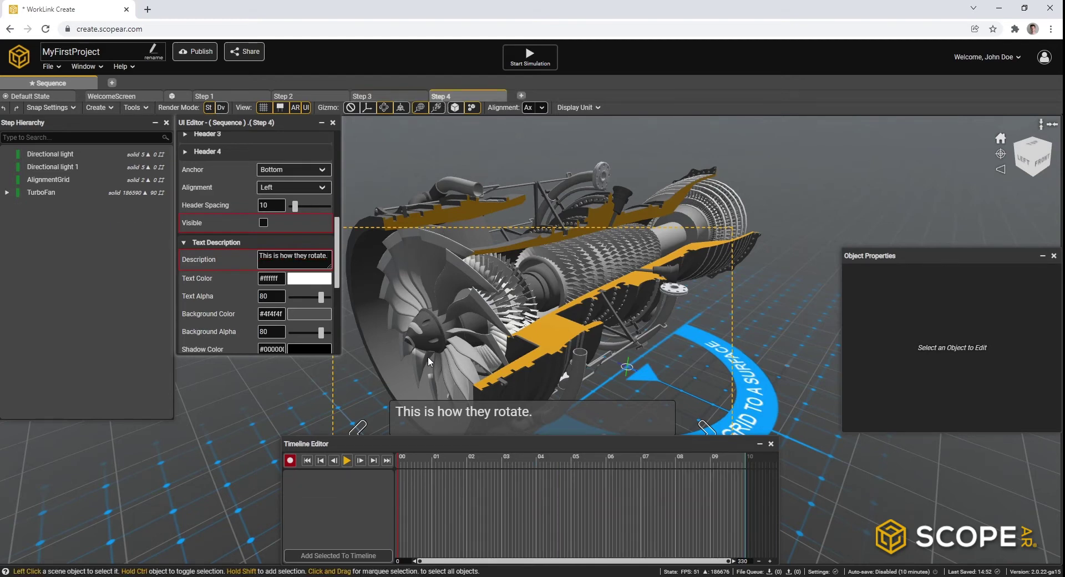
left_click(285, 259)
type("This is how you remove")
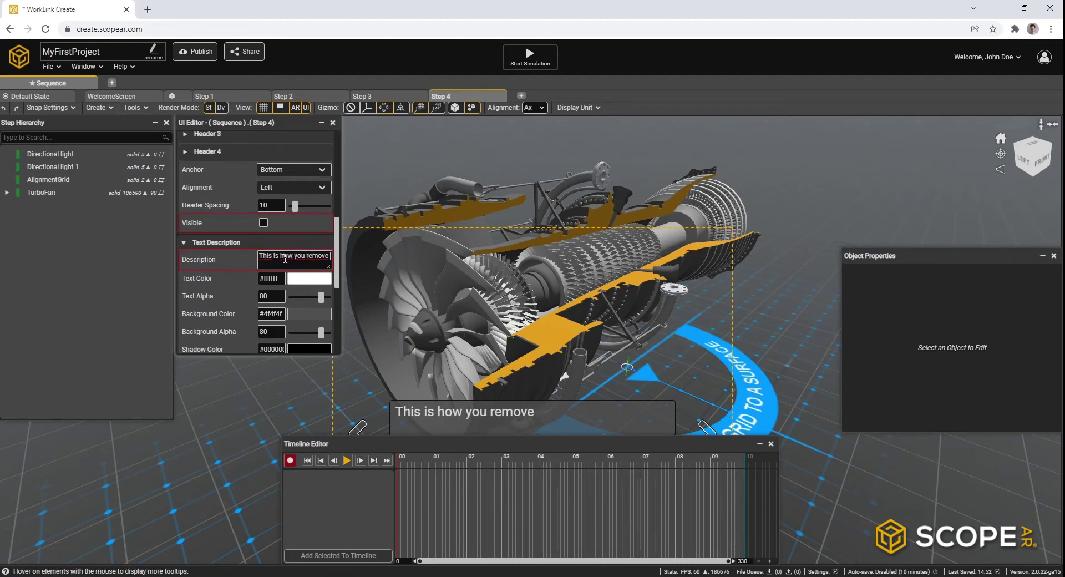
type(" the front cone.")
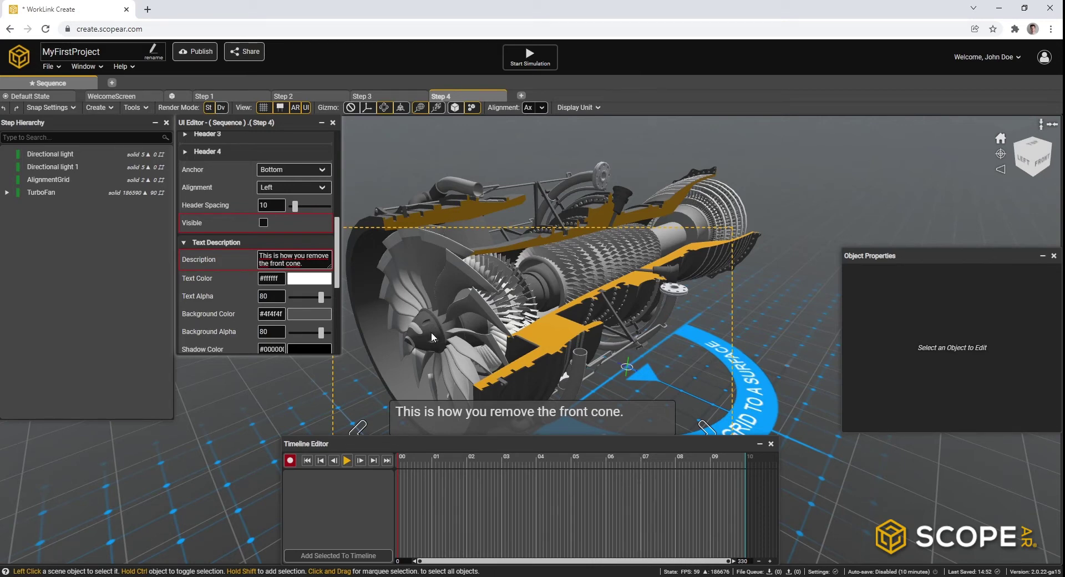
- Locate the front cone and its bolts in the TurboFan, and select the whole Bolts_1 group
left_click(432, 336)
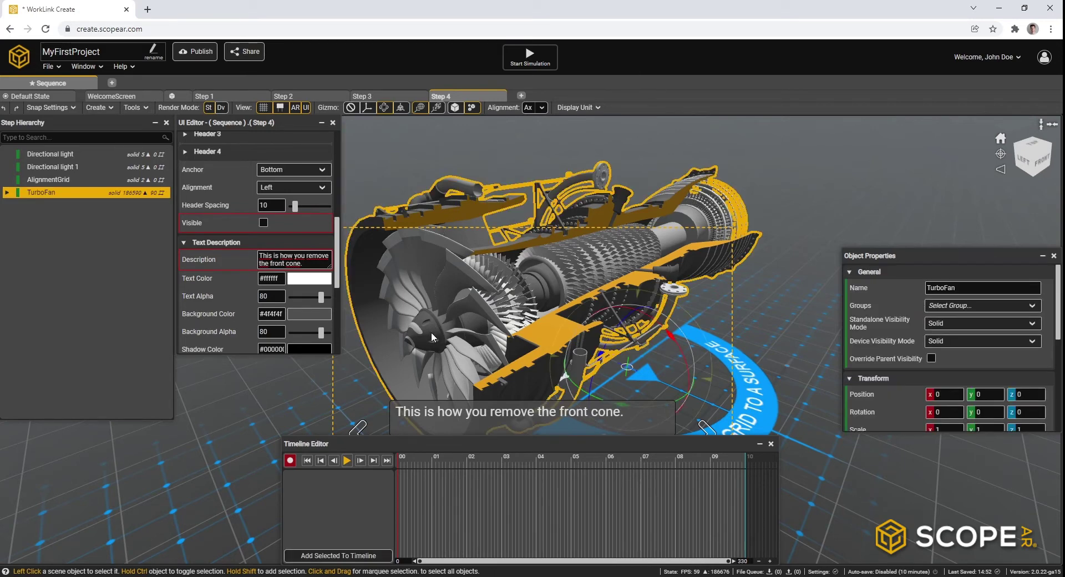
left_click(432, 336)
double_click(446, 338)
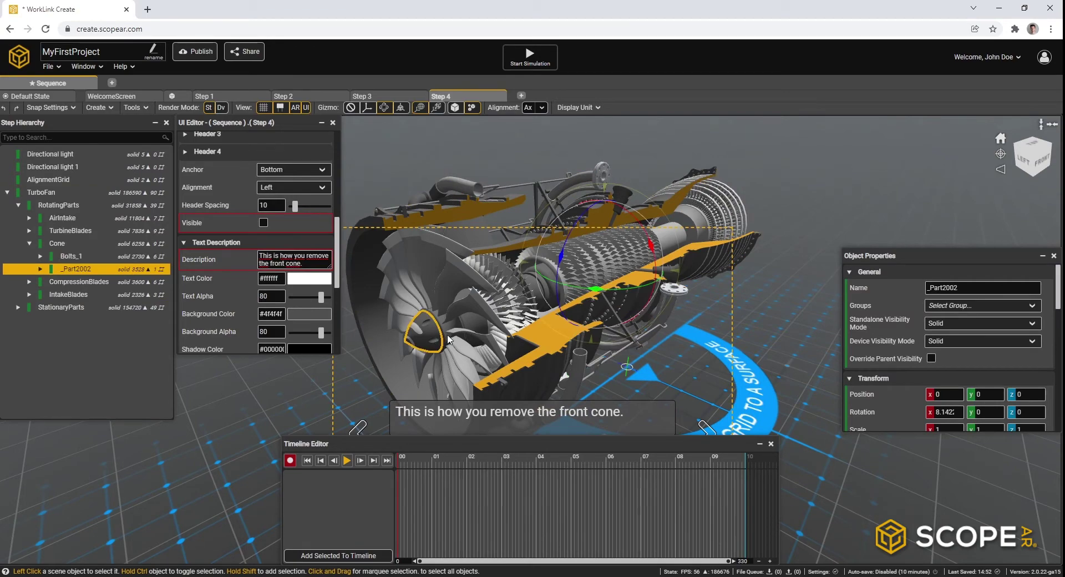
scroll(532, 279, "up", 5)
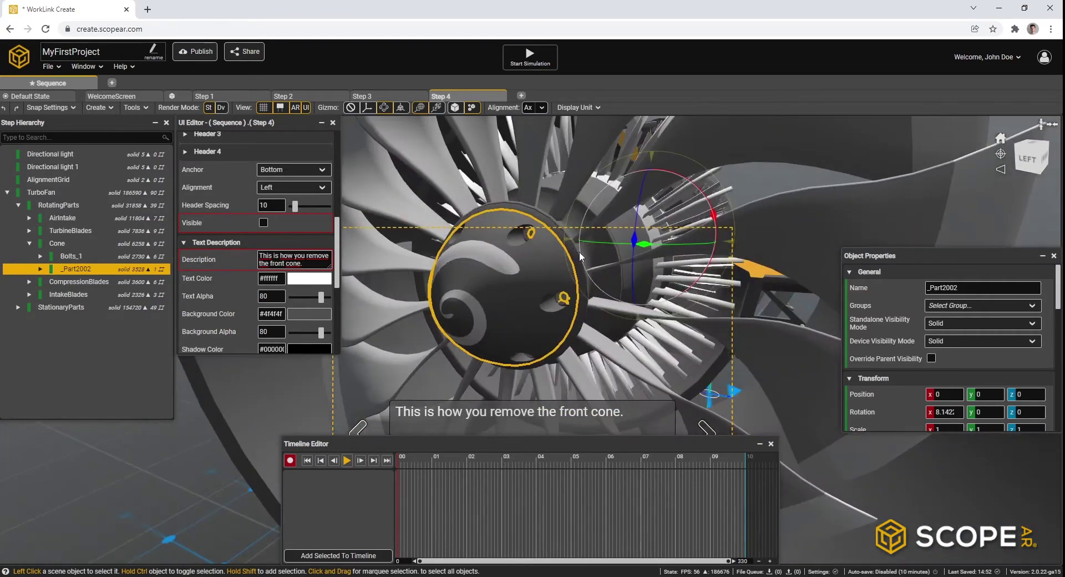
middle_click_drag(579, 251, 620, 237)
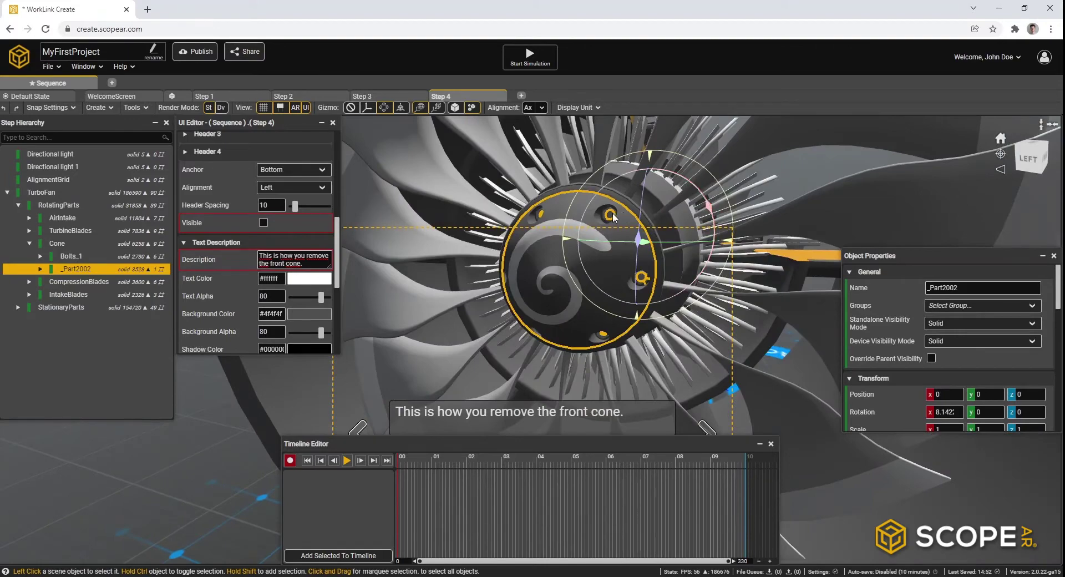
left_click(535, 221)
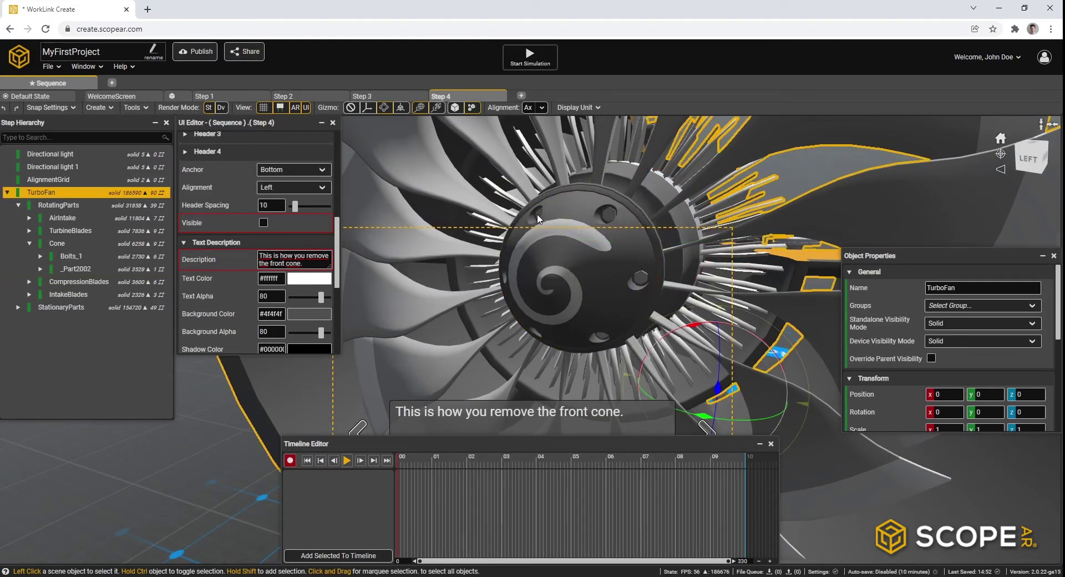
left_click(537, 219)
middle_click_drag(537, 219, 533, 280)
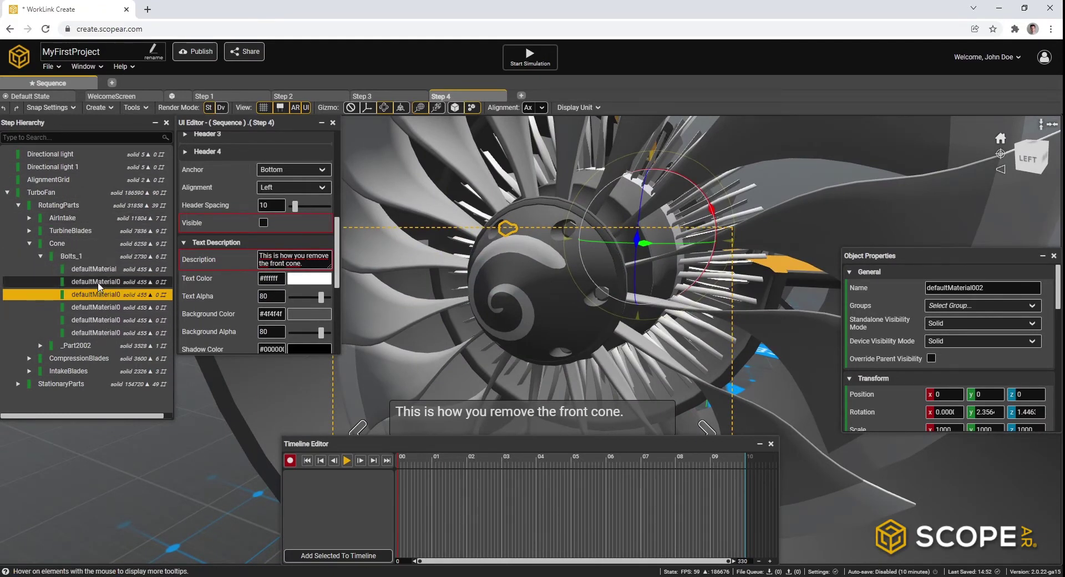
left_click(74, 255)
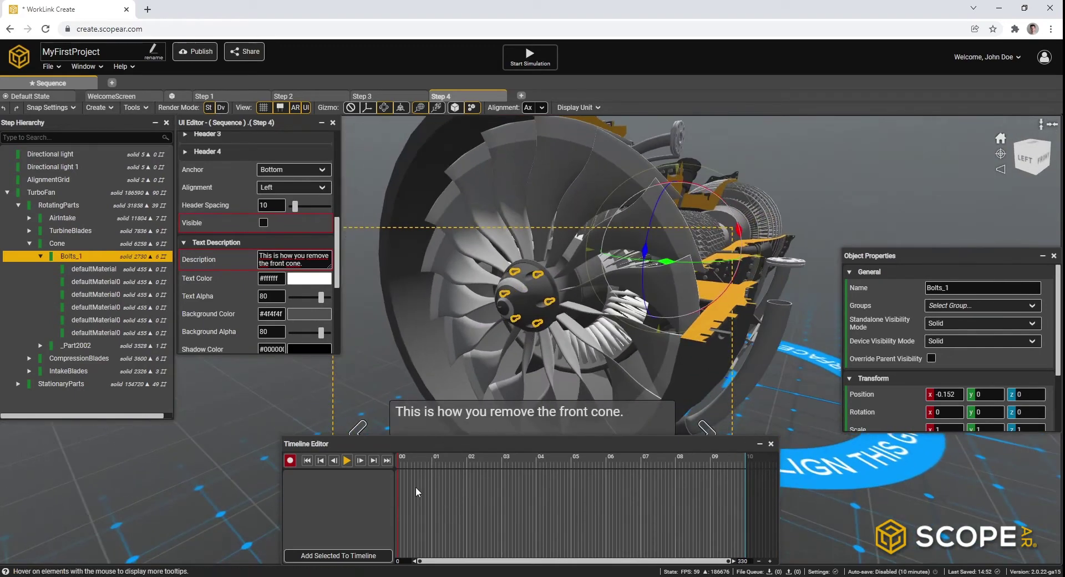
- Record a translation of Bolts_1 out of the cone along X to the Step 4 timeline, ending at an X position of about 5.06
left_click(290, 461)
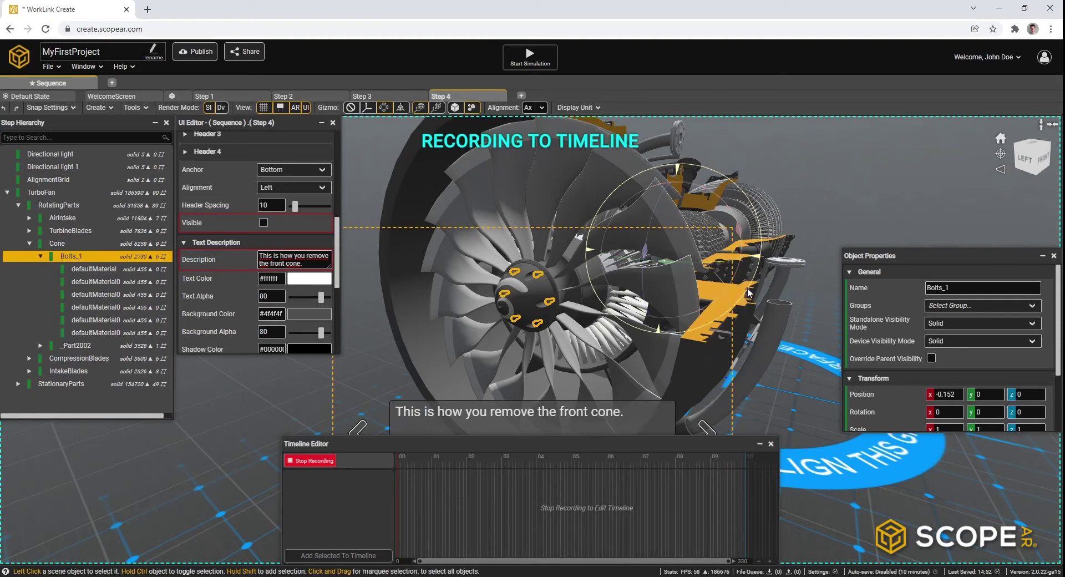
key("w")
right_click_drag(744, 312, 638, 356)
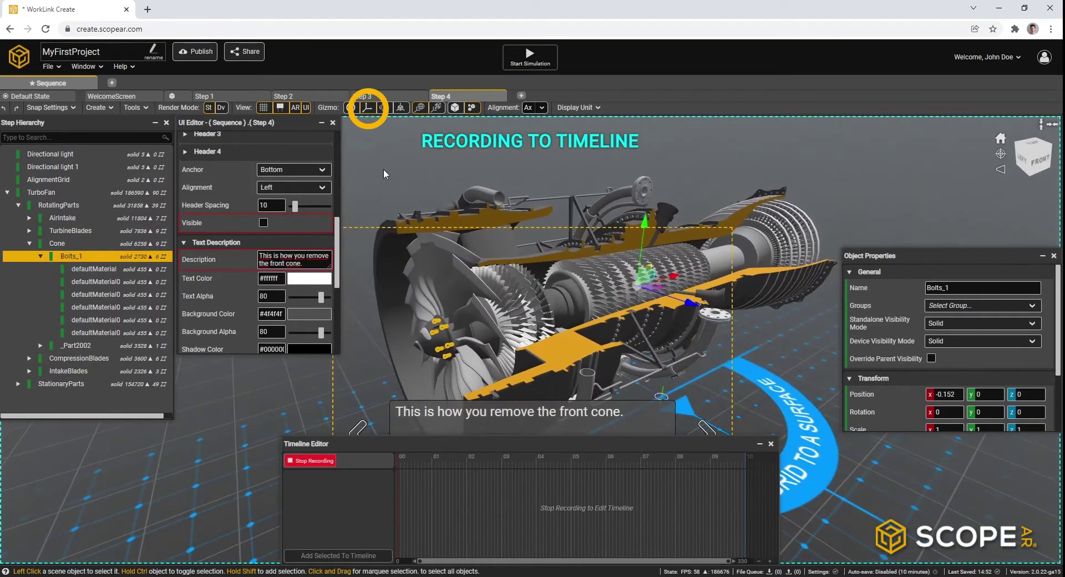
left_click(375, 111)
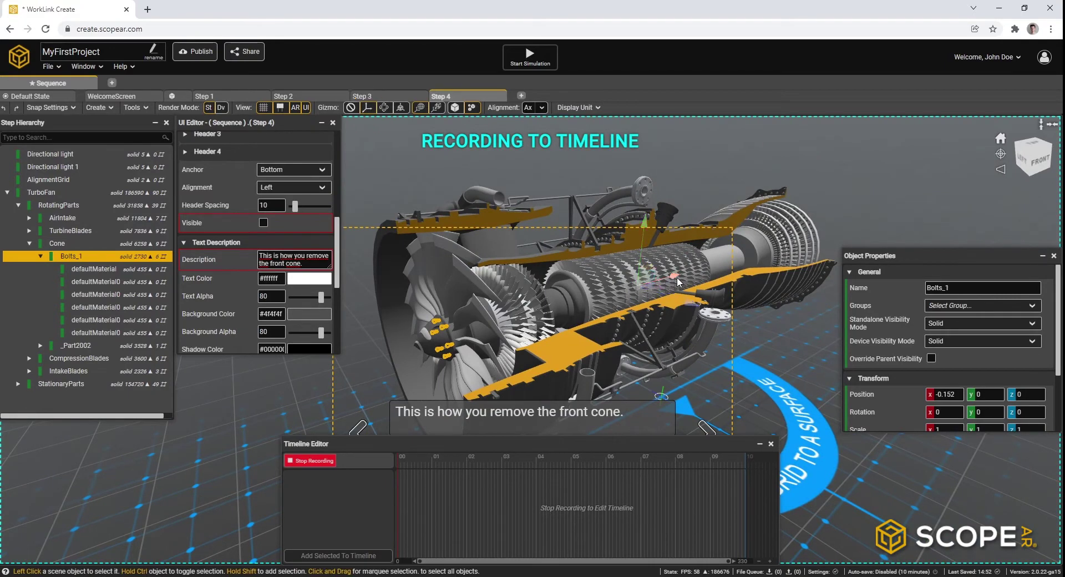
left_click_drag(677, 281, 635, 285)
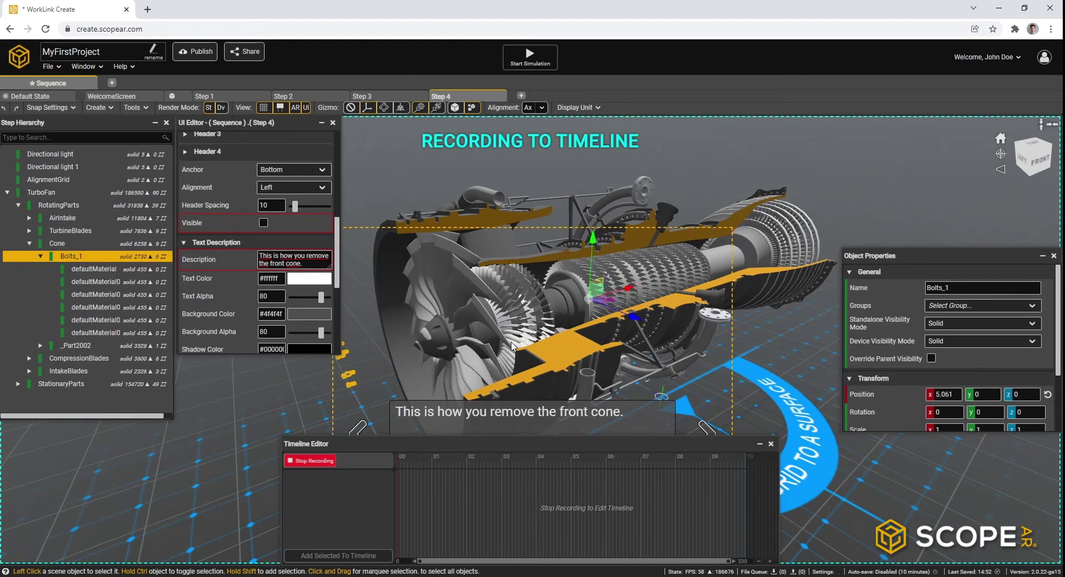
middle_click_drag(589, 284, 577, 340)
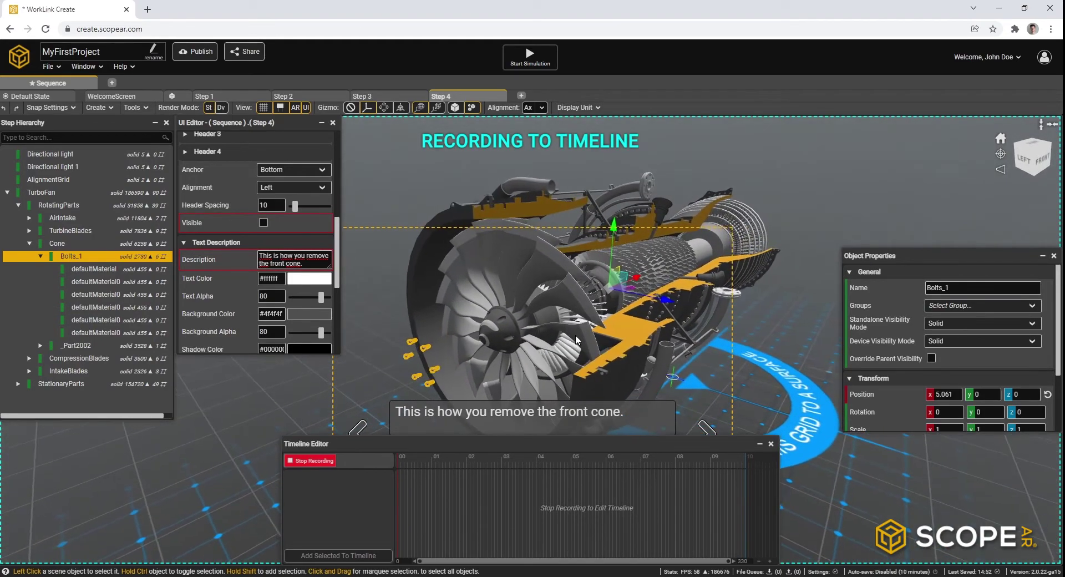
left_click(318, 462)
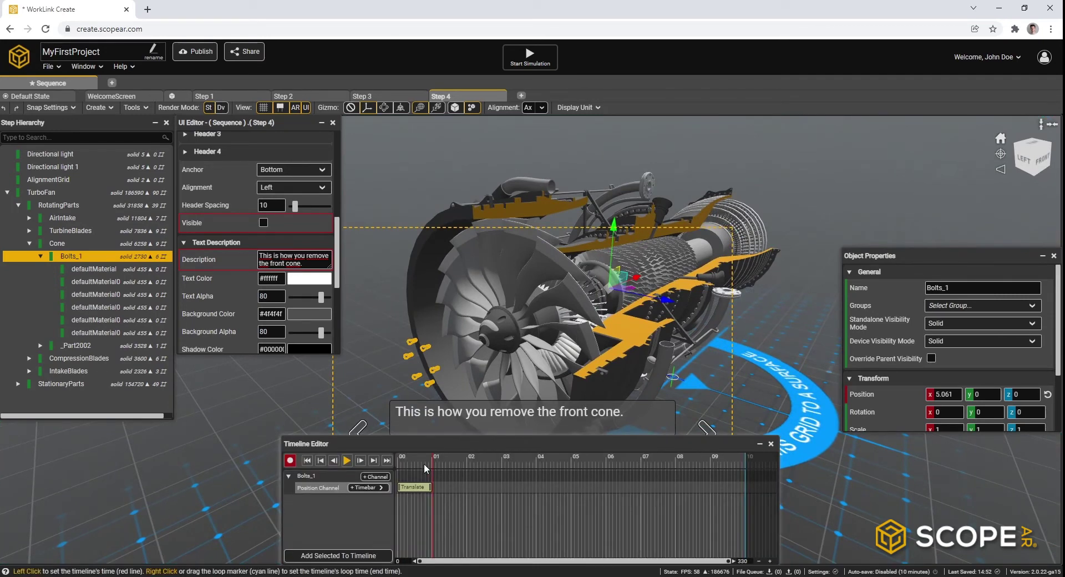
- Record a translation of the front cone part _Part2002 outward along X from 1 second on the Step 4 timeline, ending at X position 3.32
left_click(407, 461)
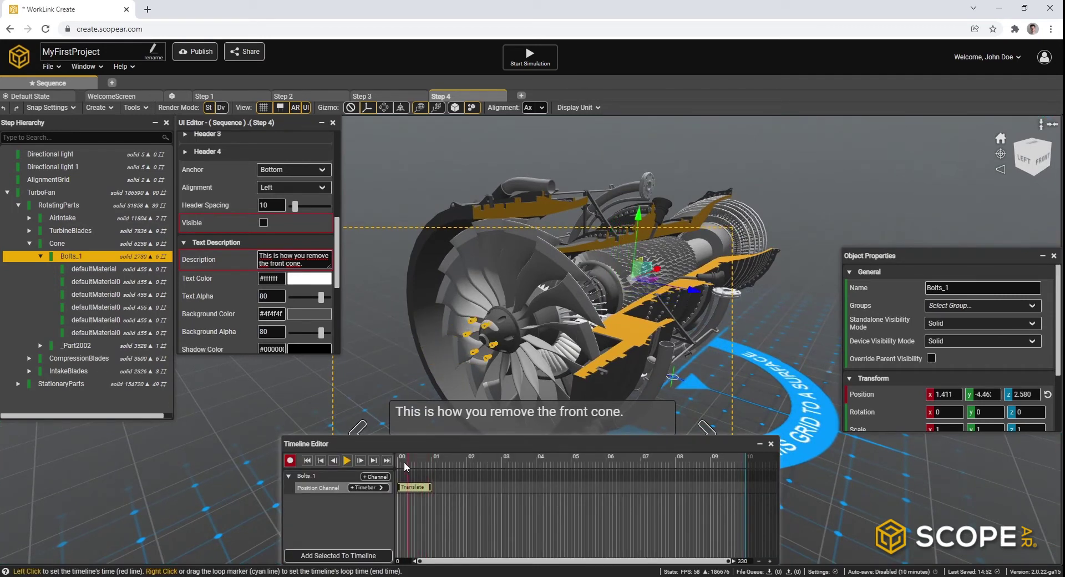
left_click(432, 461)
left_click(500, 334)
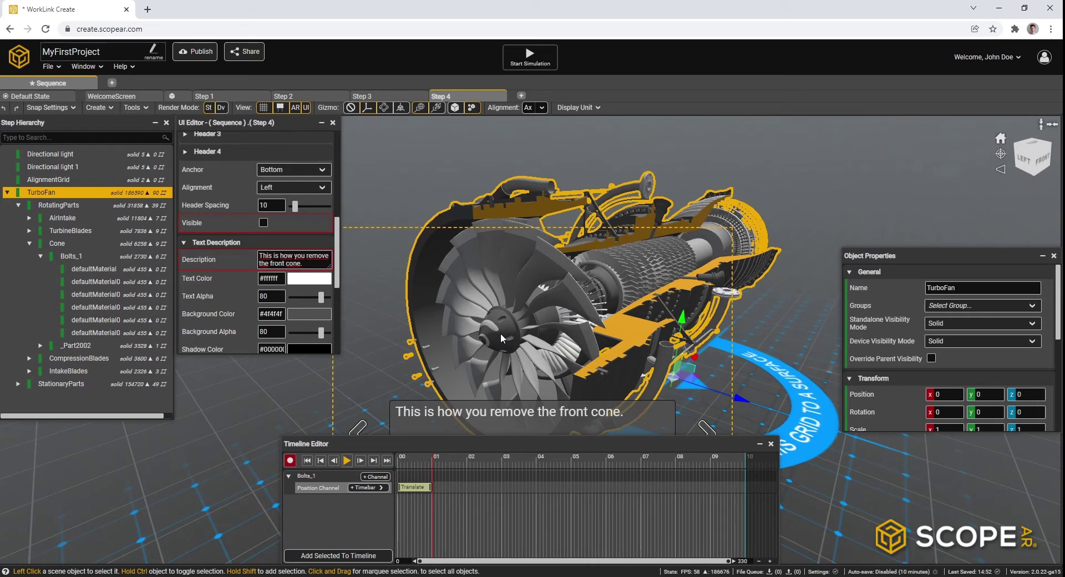
left_click(500, 333)
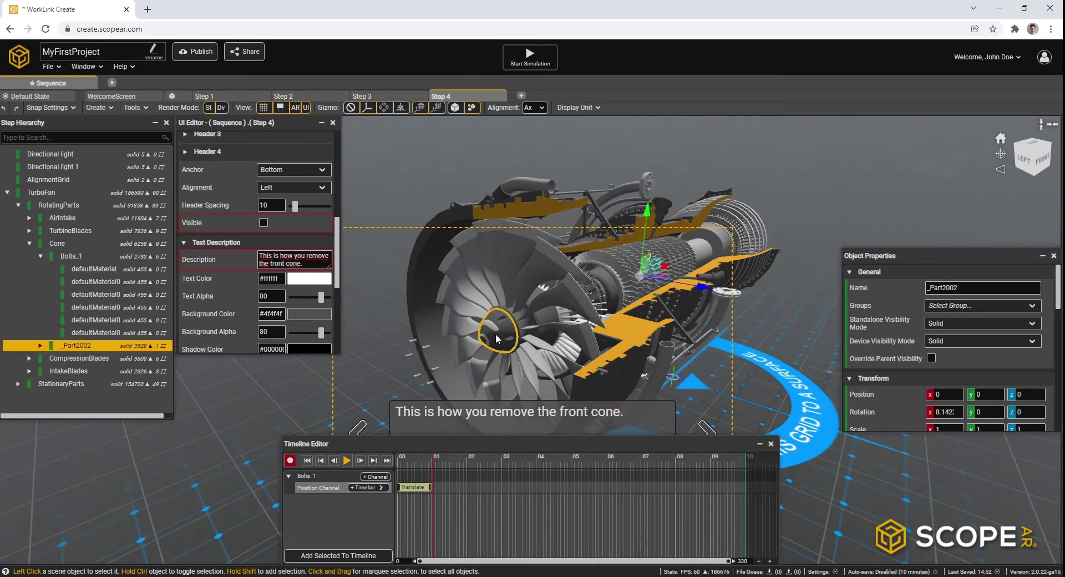
double_click(85, 349)
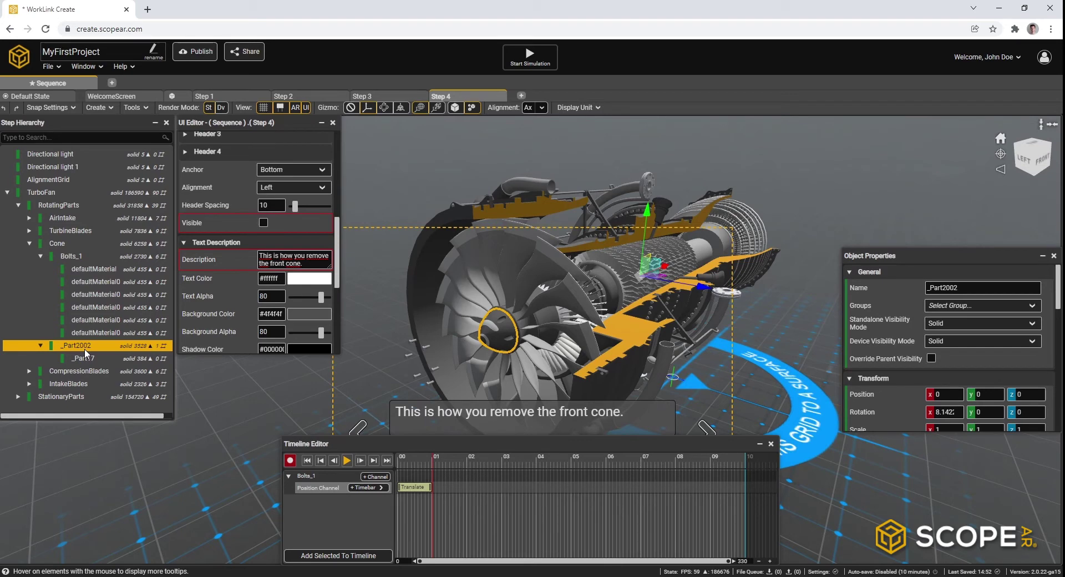
left_click(293, 463)
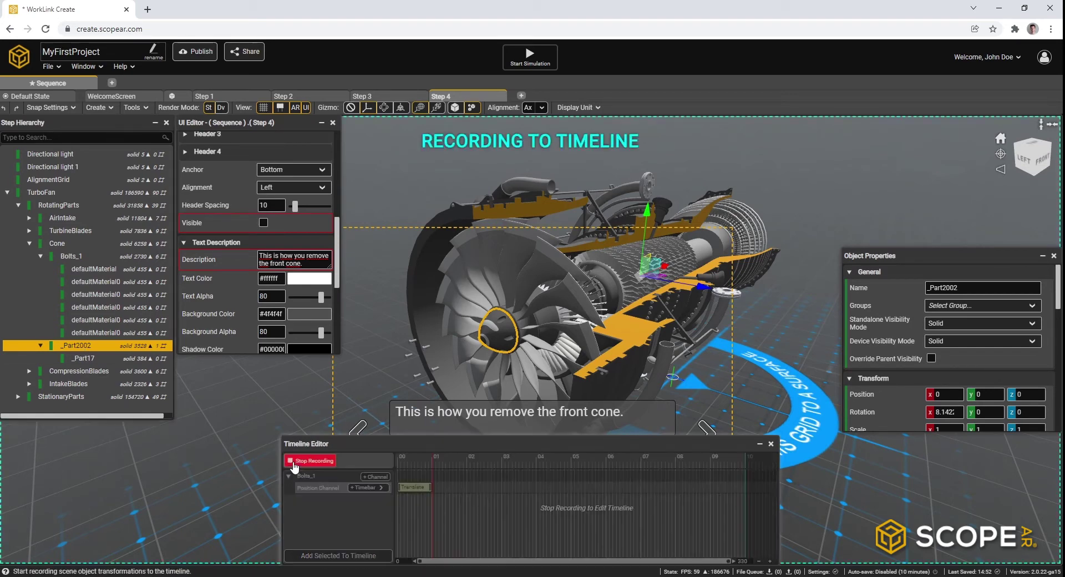
right_click_drag(696, 283, 611, 308)
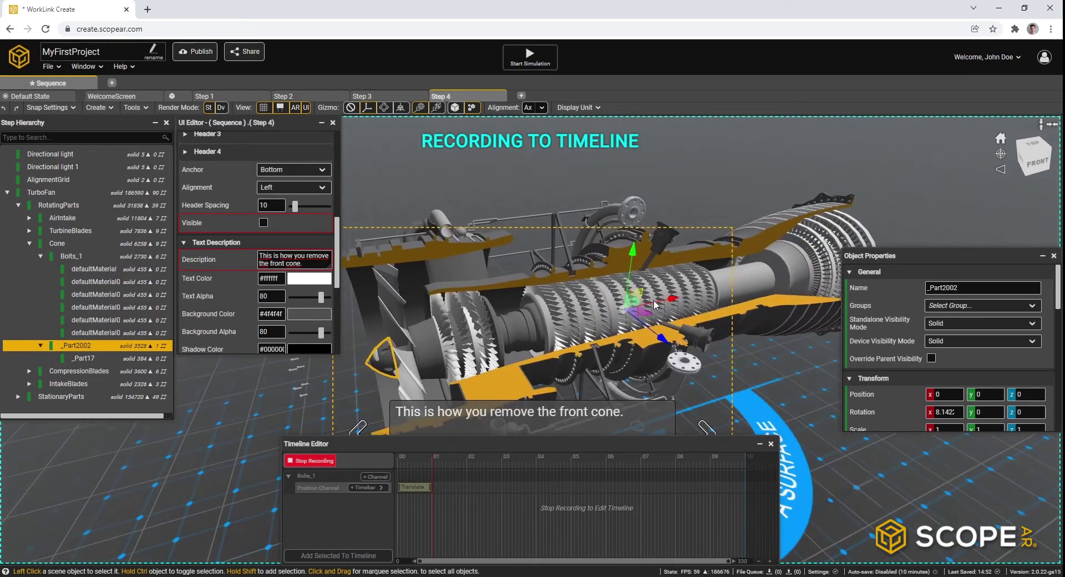
left_click_drag(674, 300, 636, 311)
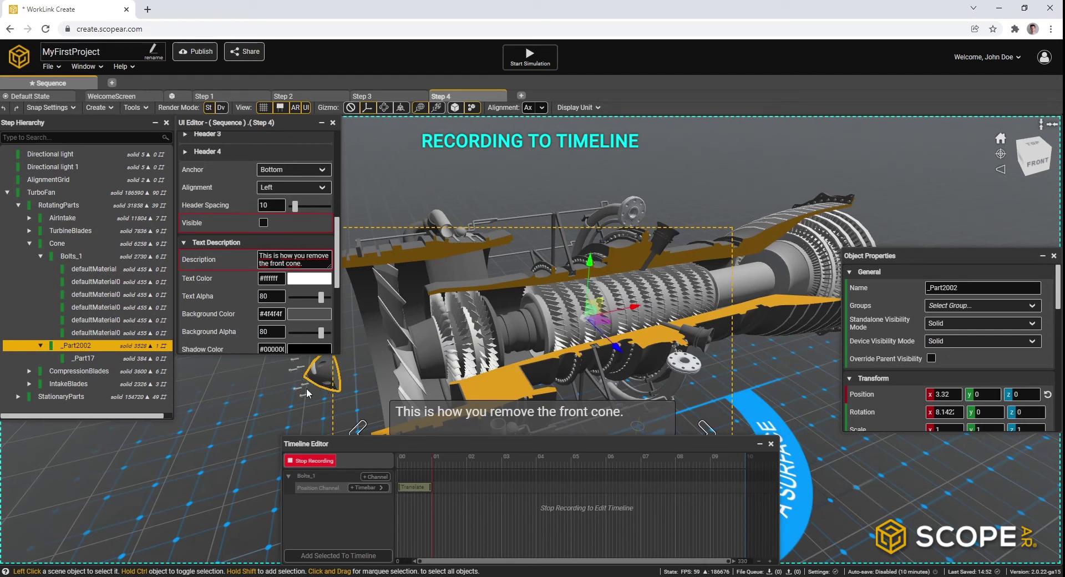
left_click(329, 466)
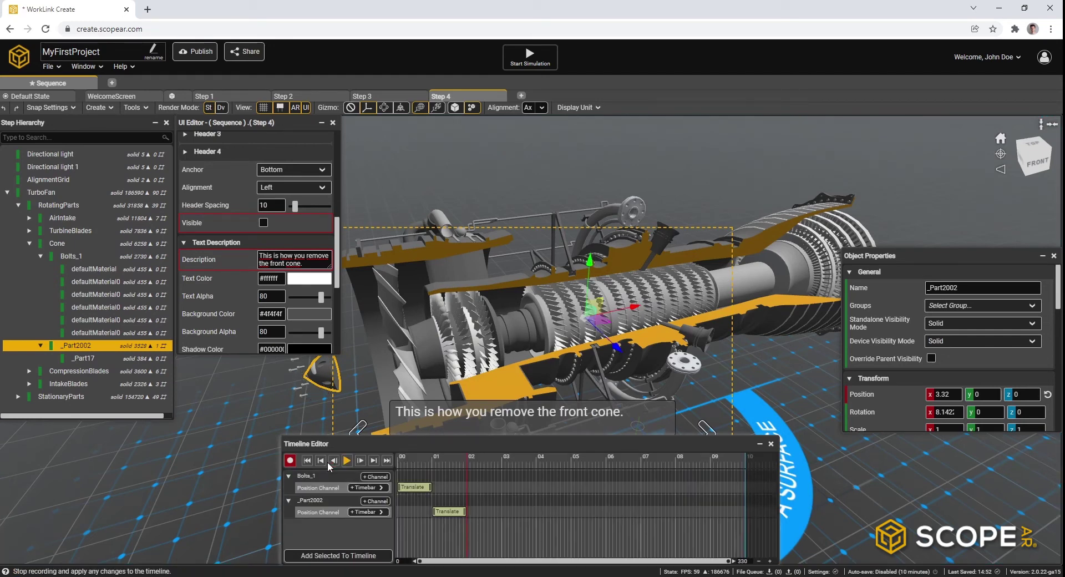
- Play the Step 4 timeline from the start to check the removal of the bolts and cone, and clear the selection
right_click_drag(496, 336, 523, 431)
left_click(458, 464)
left_click_drag(451, 460, 367, 460)
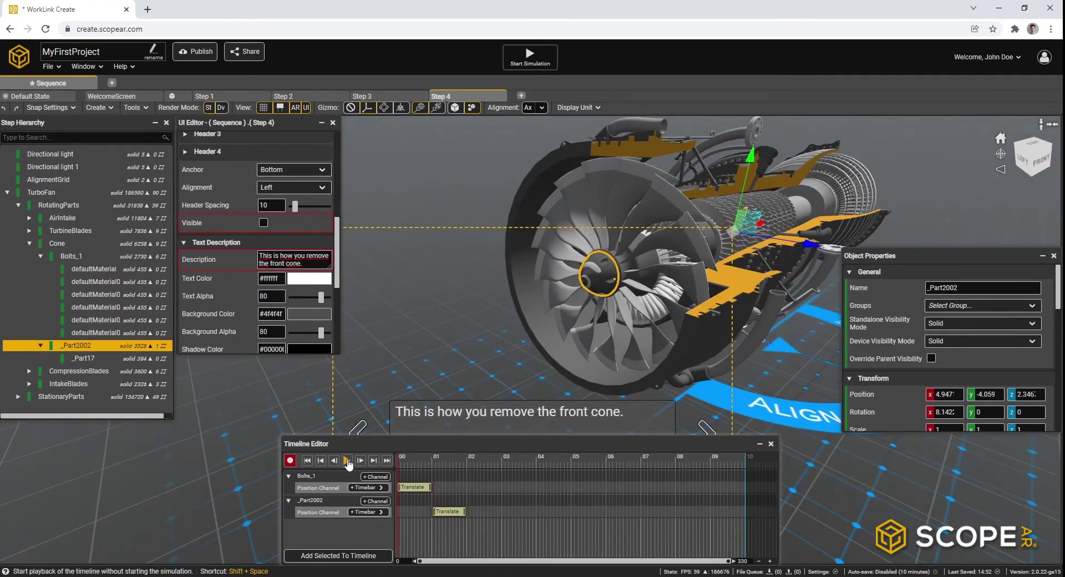
left_click(348, 460)
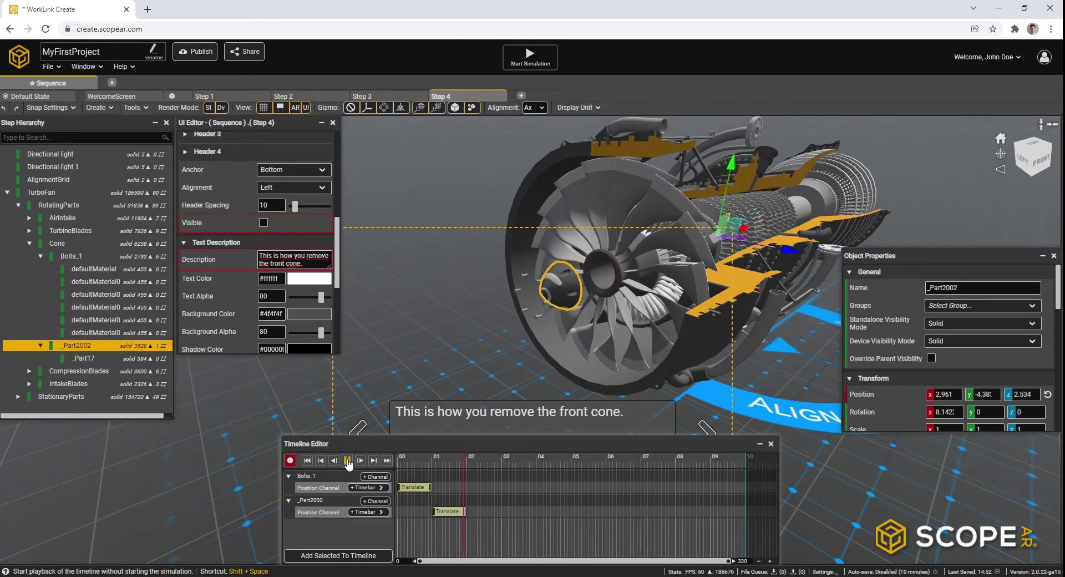
left_click(347, 460)
right_click_drag(411, 217, 452, 207)
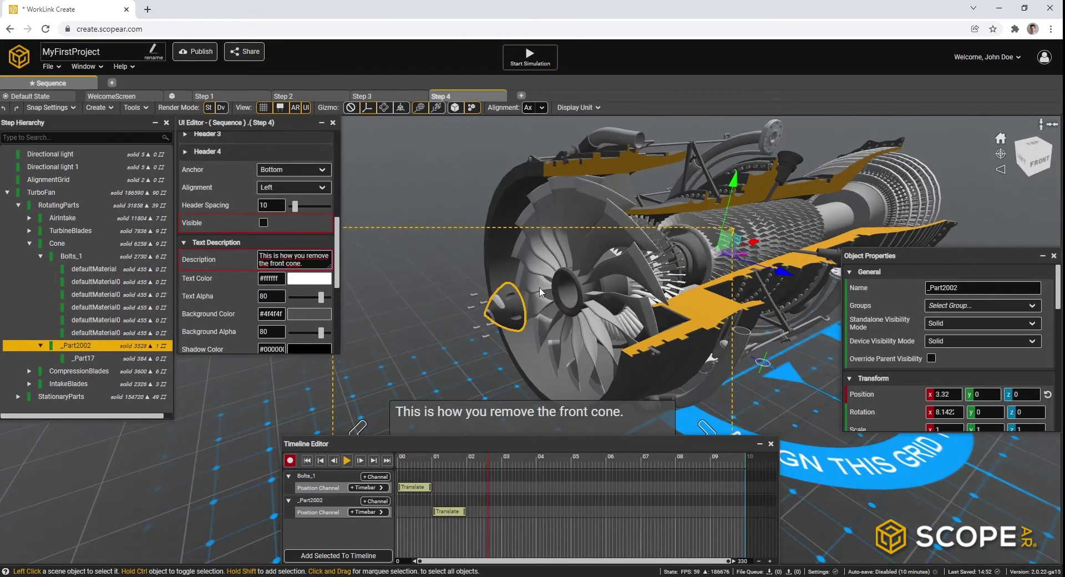
left_click(452, 206)
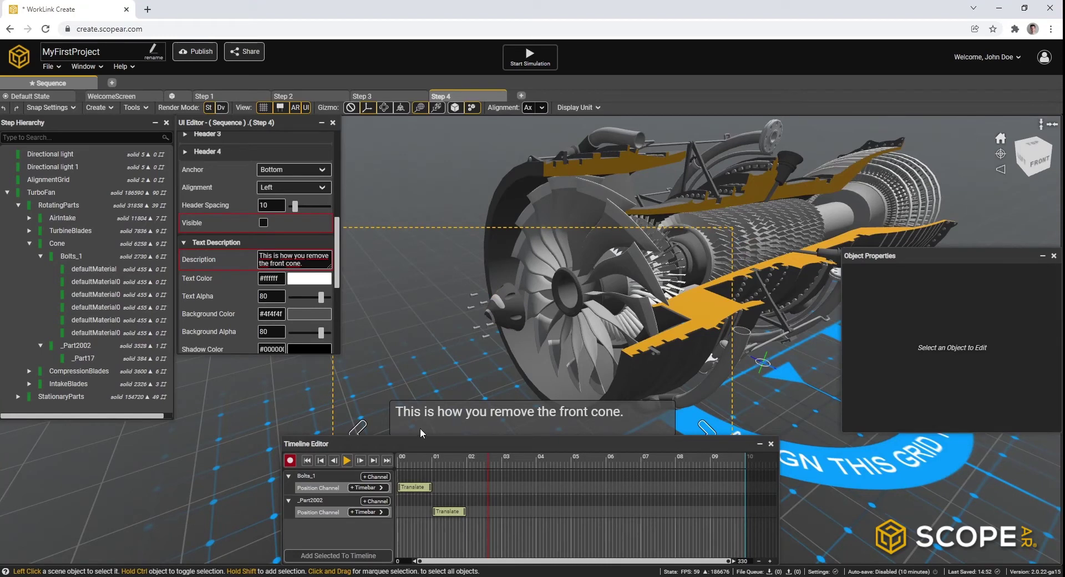
- Set the easing of the Bolts_1 and _Part2002 Translate timebars to Ease In Out and close the timebar properties
double_click(417, 487)
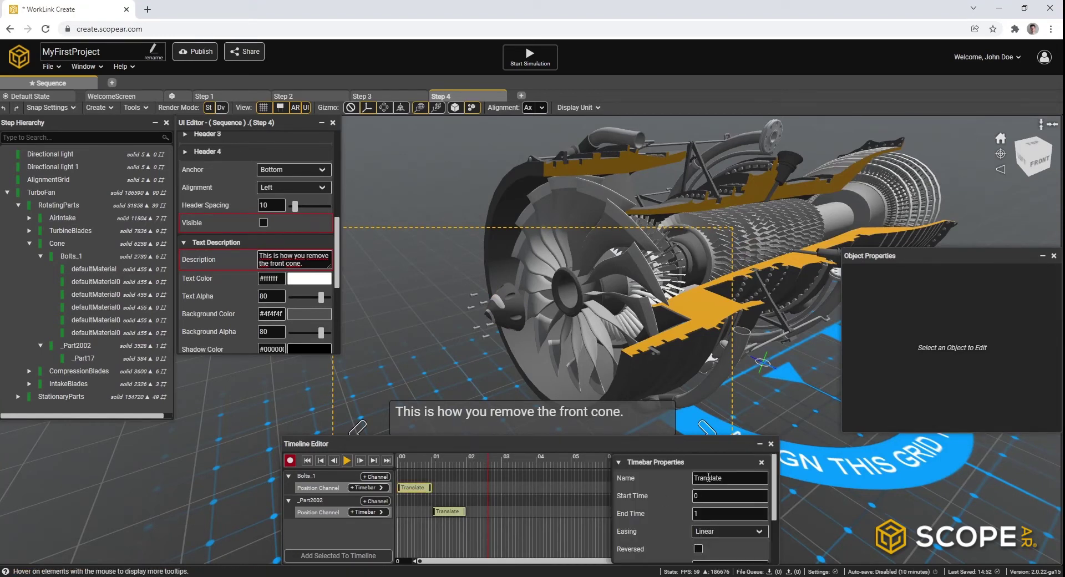
left_click_drag(775, 485, 776, 507)
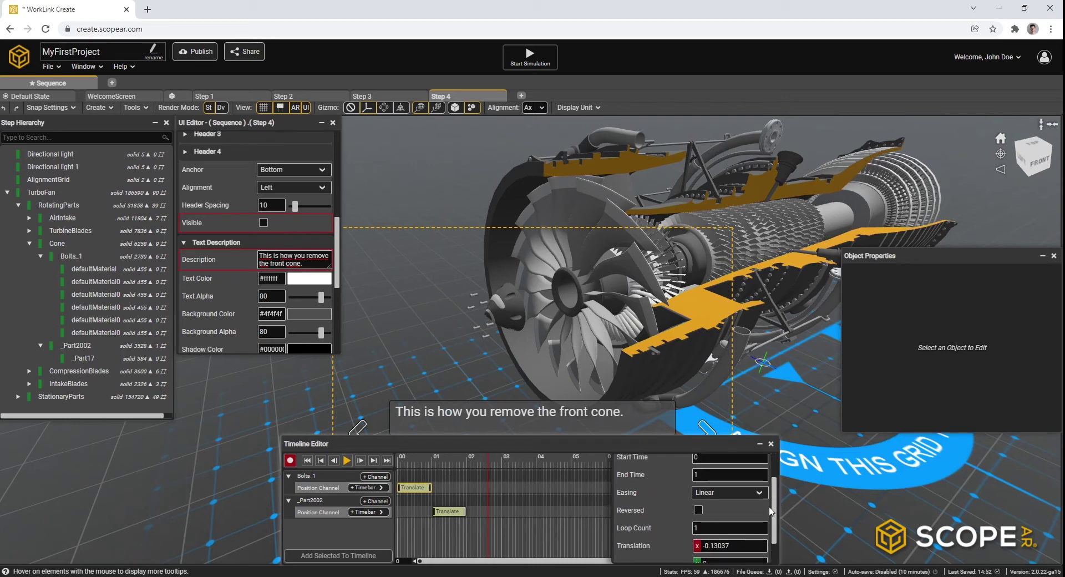
left_click(727, 493)
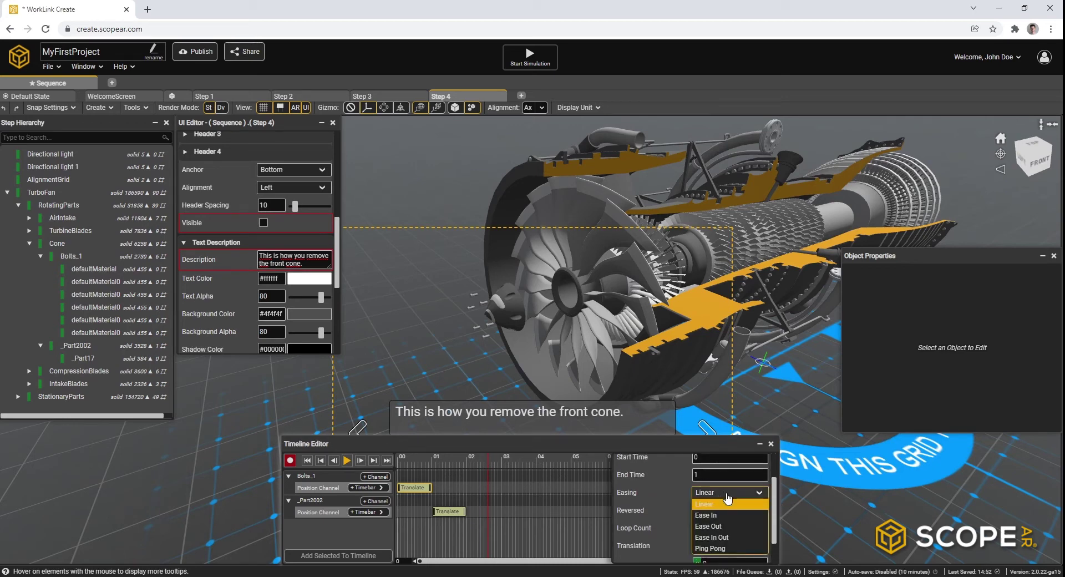
left_click(730, 536)
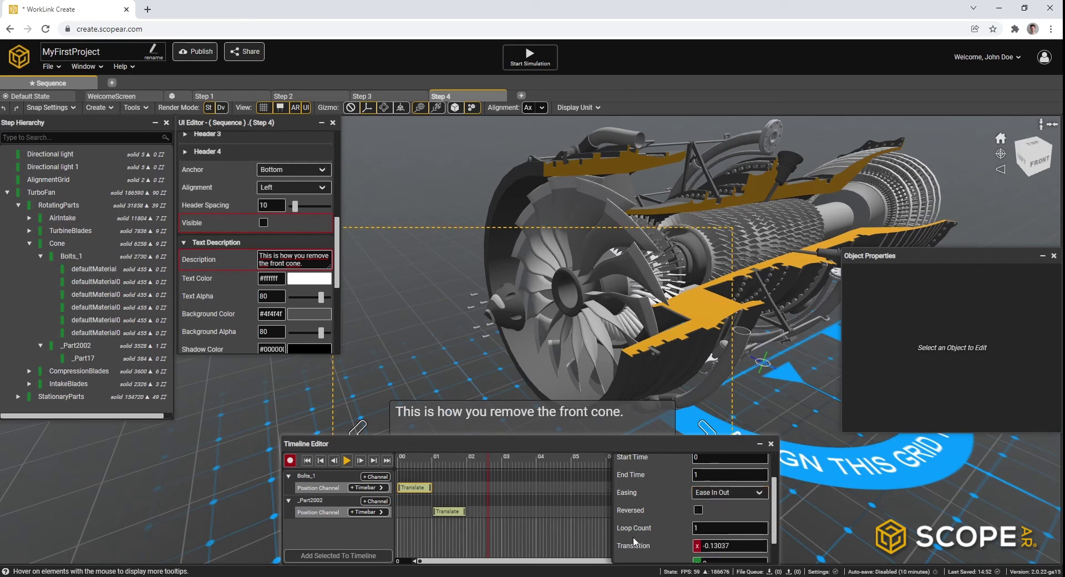
left_click(448, 511)
left_click(736, 493)
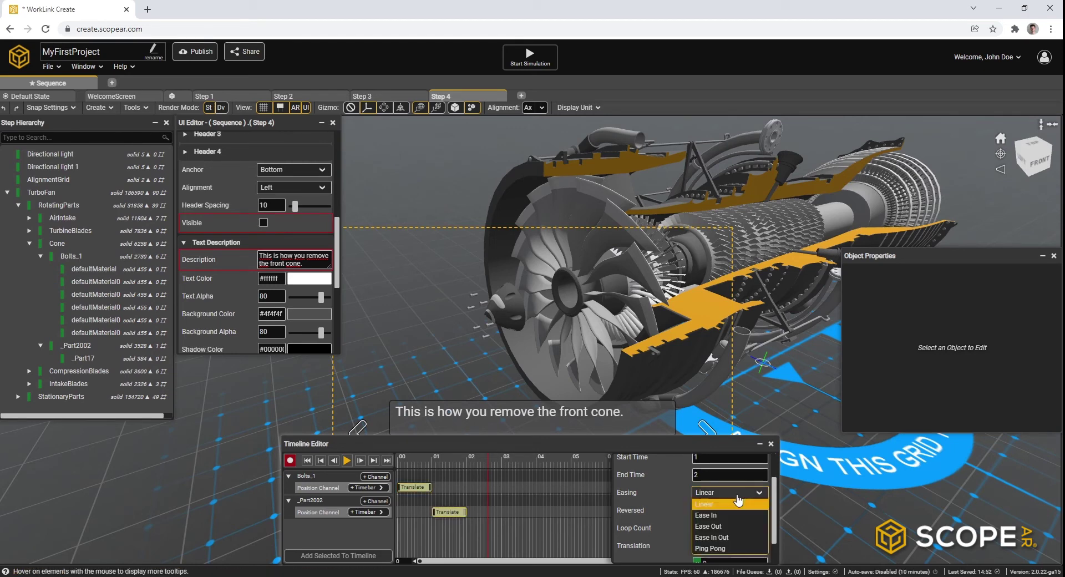
left_click(733, 536)
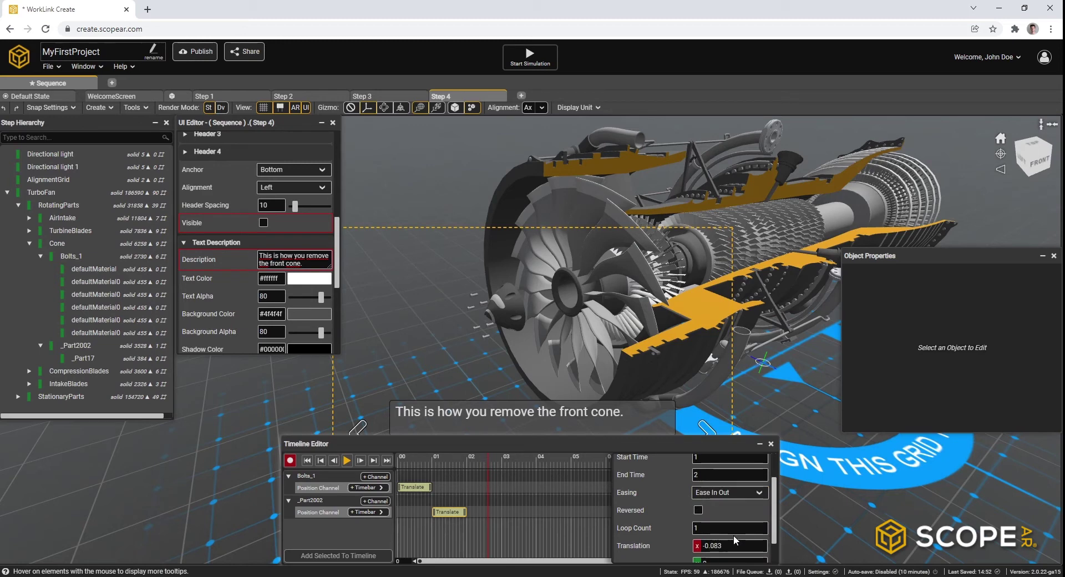
right_click_drag(605, 355, 581, 354)
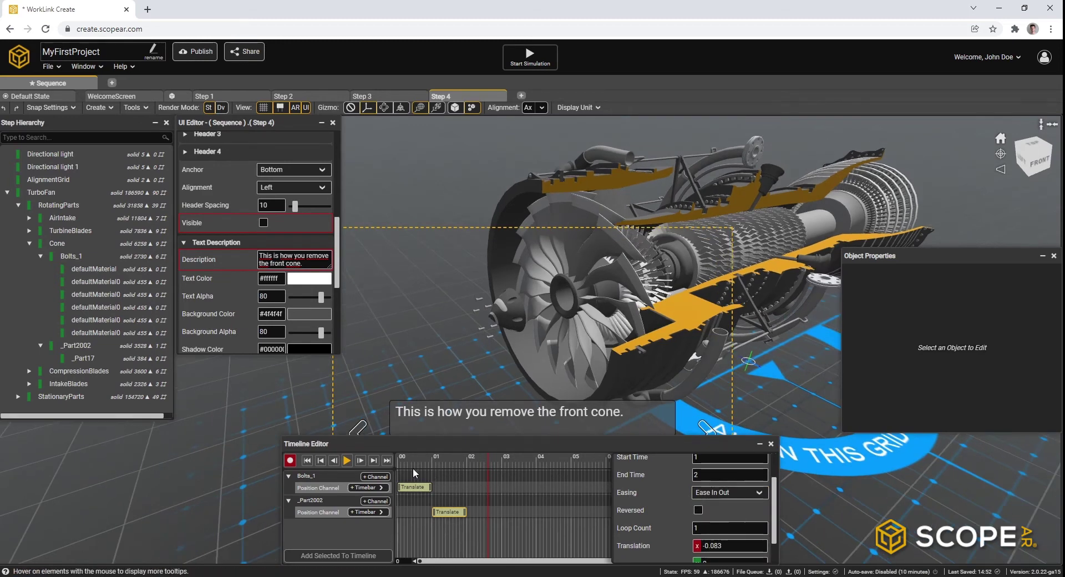
left_click(347, 461)
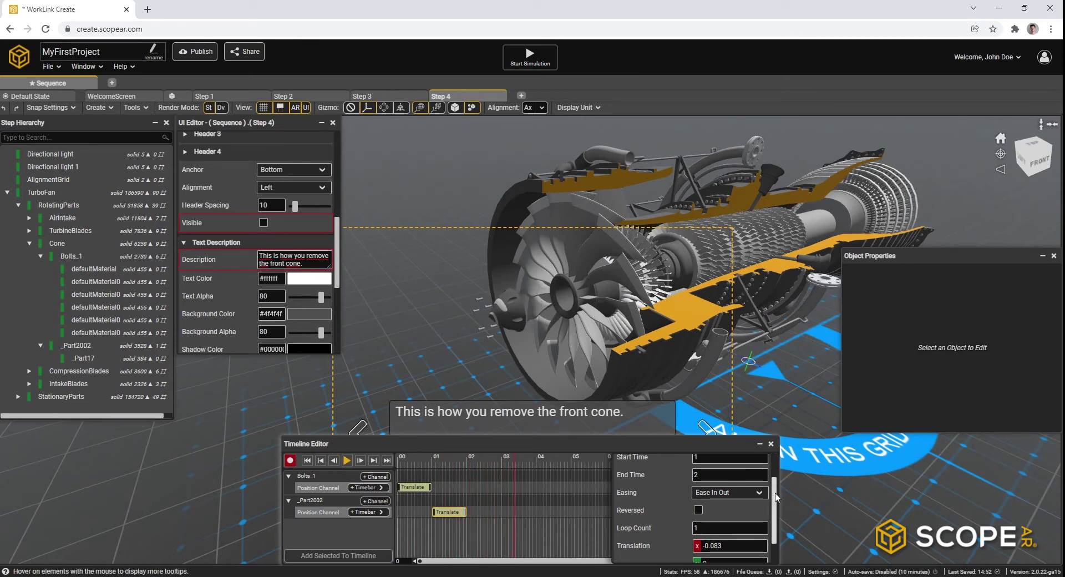
scroll(768, 472, "up", 2)
left_click(762, 464)
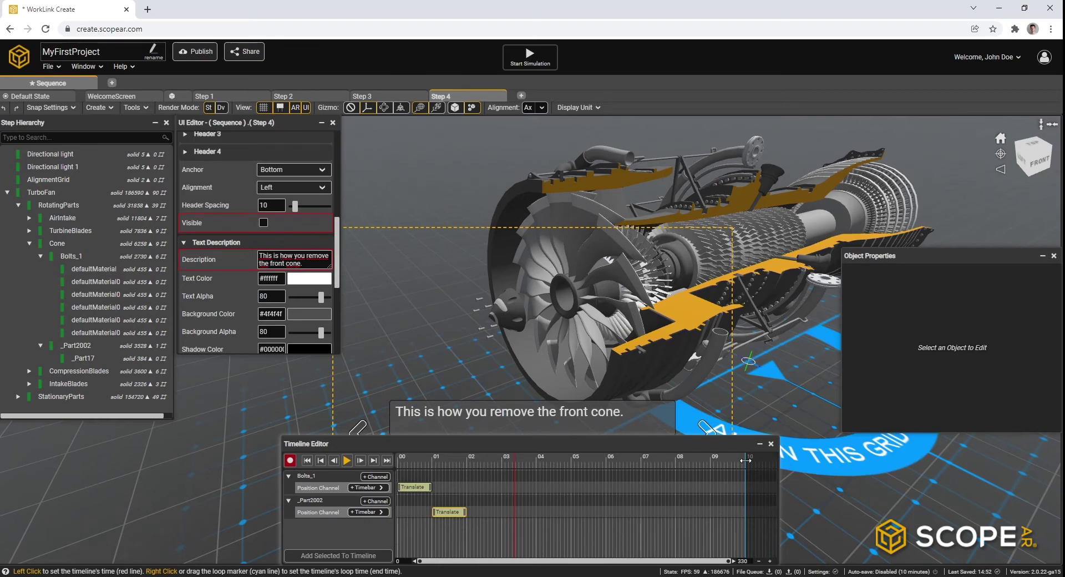
- Shift the _Part2002 timebar to start at 3 seconds and the Bolts_1 timebar at 2 seconds, checking the timing with a playback
mouse_move(752, 349)
right_mouse_down()
mouse_move(741, 339)
mouse_move(522, 349)
right_mouse_up()
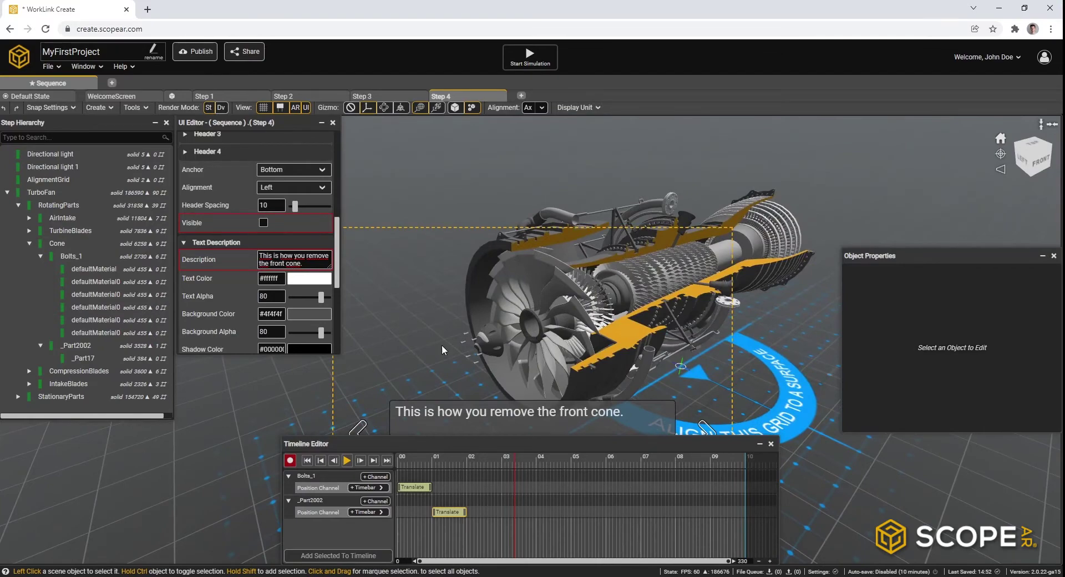
right_click_drag(443, 350, 587, 306)
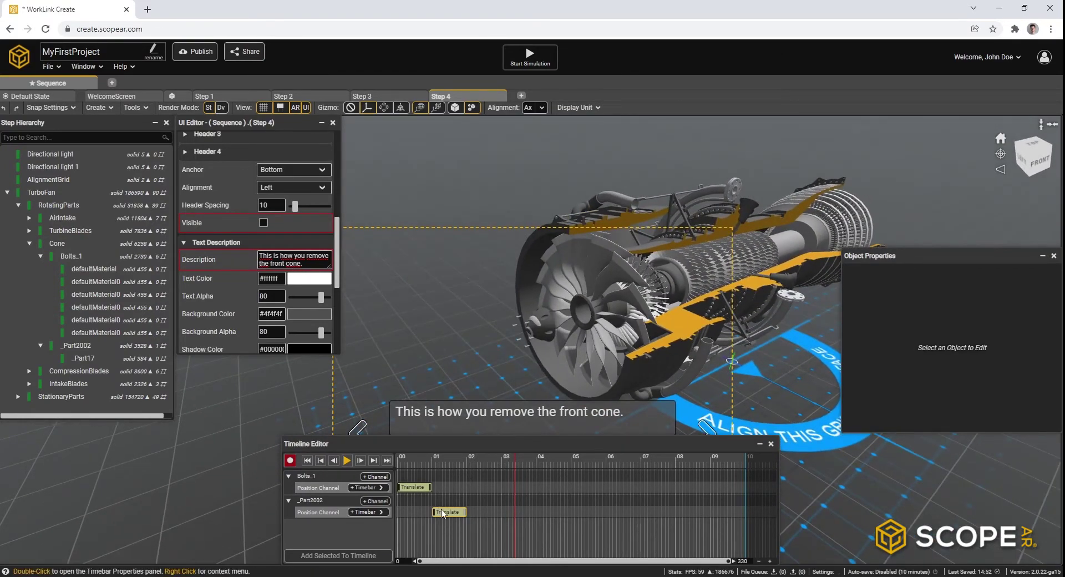
left_click_drag(449, 517, 513, 513)
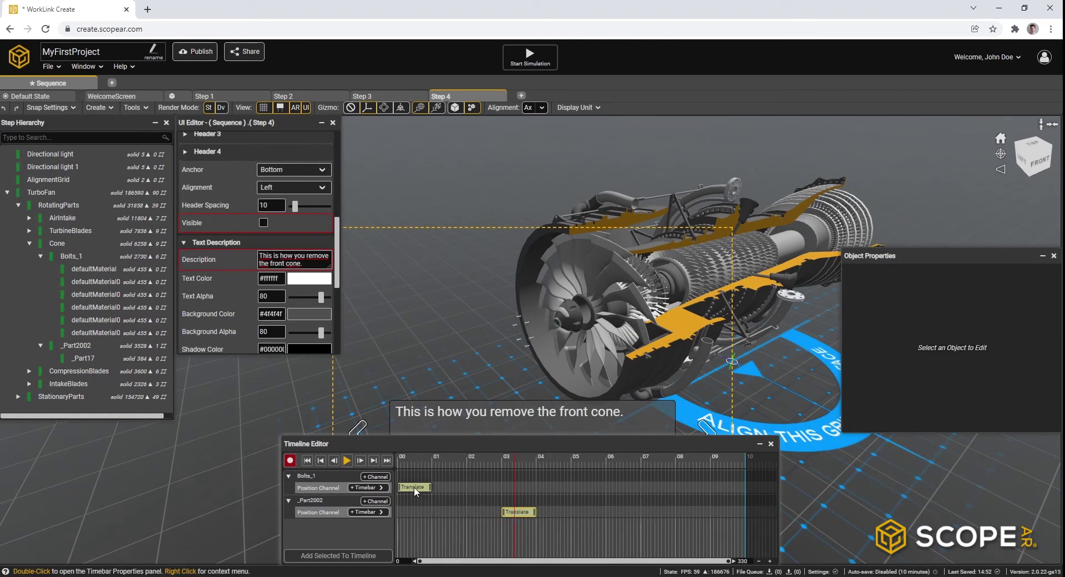
left_click_drag(413, 487, 471, 488)
left_click_drag(420, 459, 380, 459)
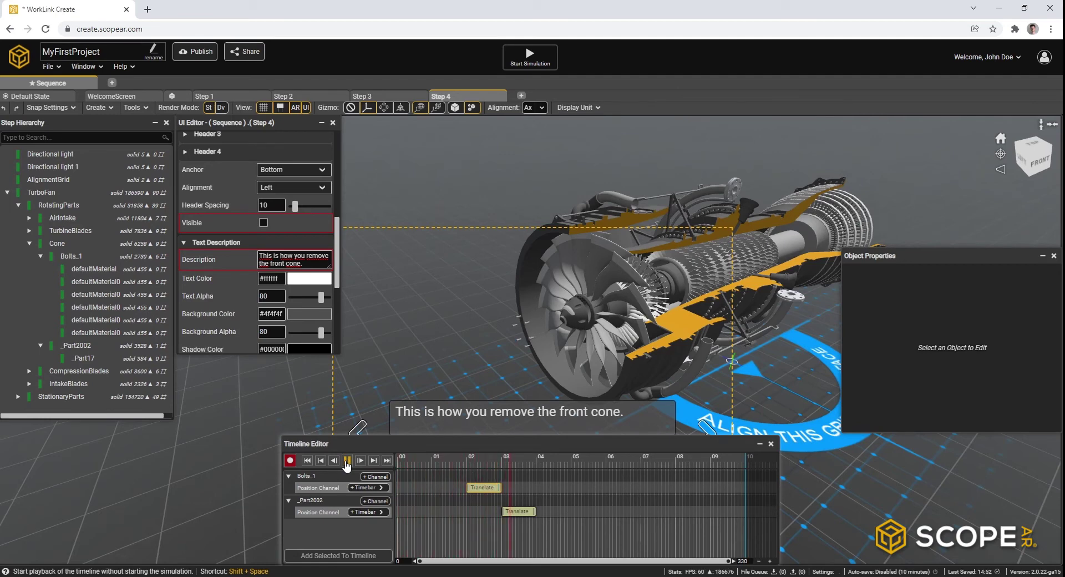
left_click(347, 460)
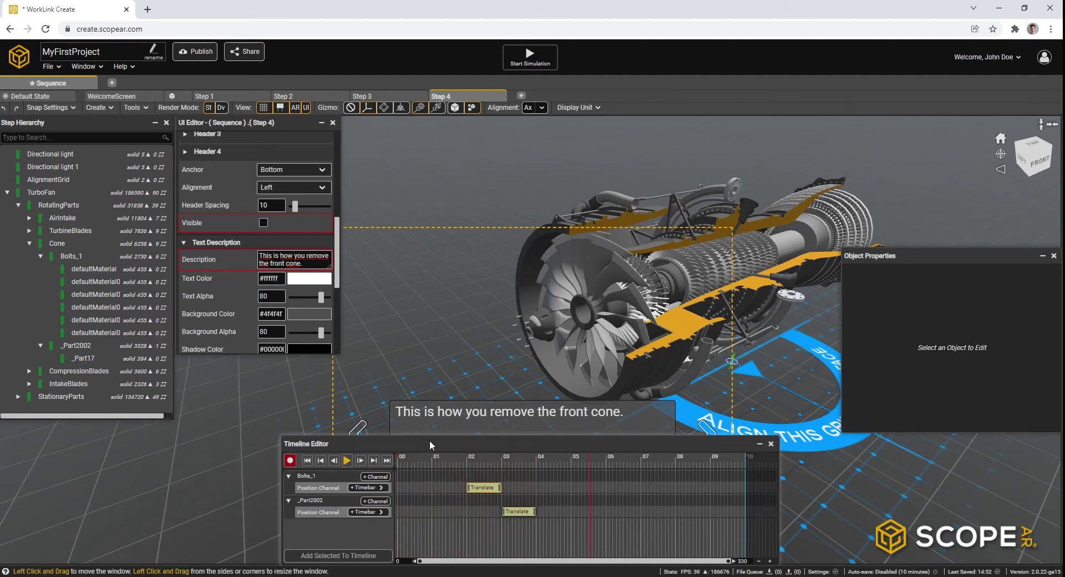
- Create Step 5 after Step 4 and apply the Finish Procedure template to it
left_click(521, 97)
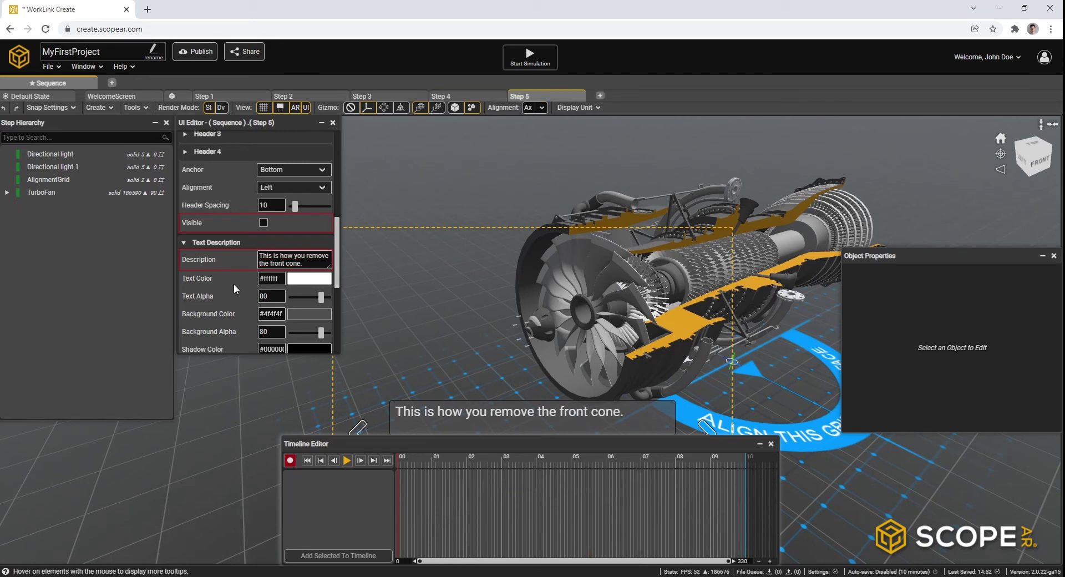
scroll(234, 284, "up", 5)
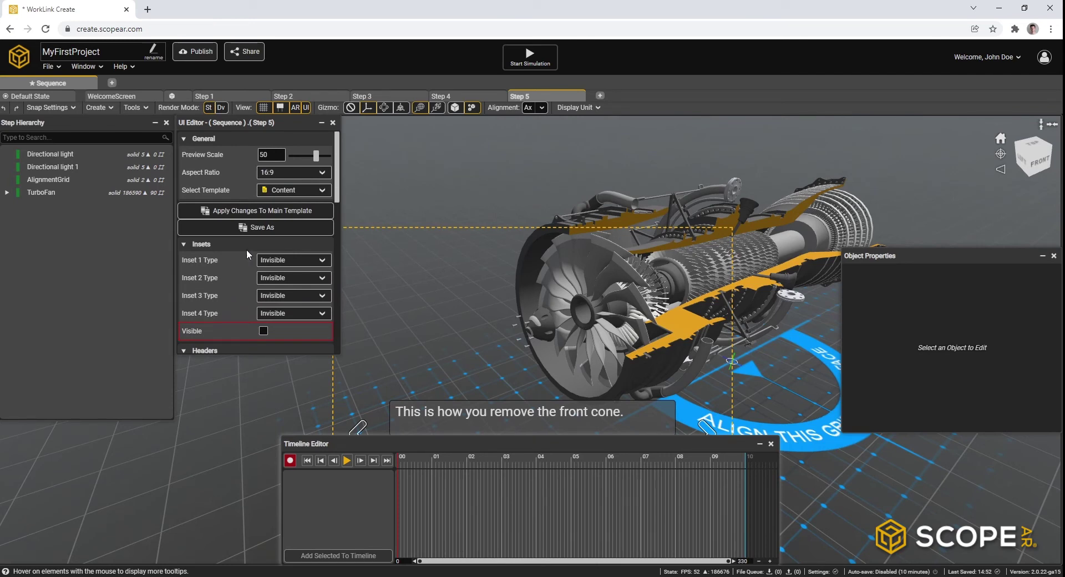
left_click(279, 192)
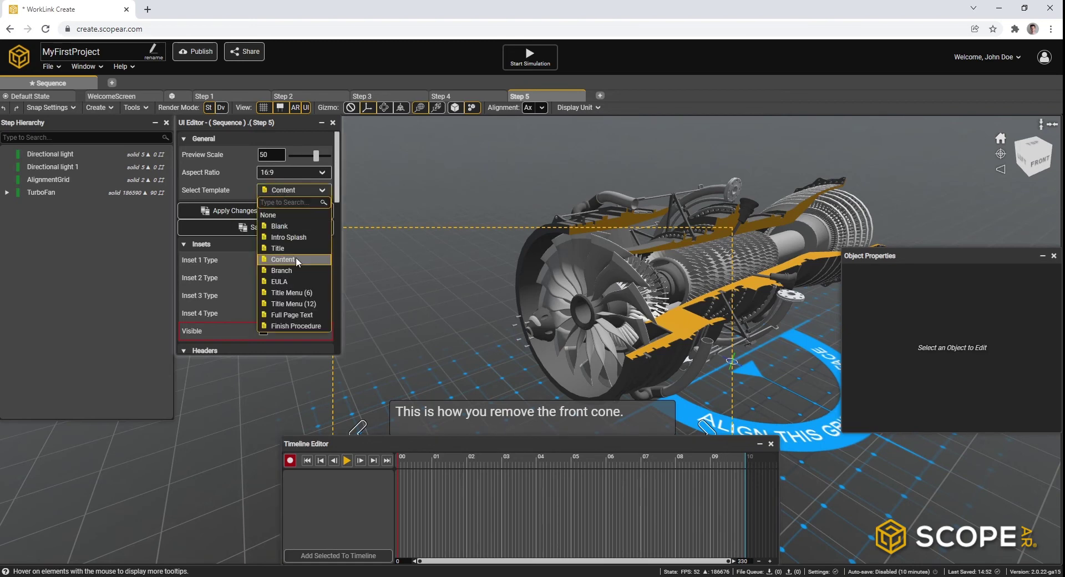
left_click(295, 325)
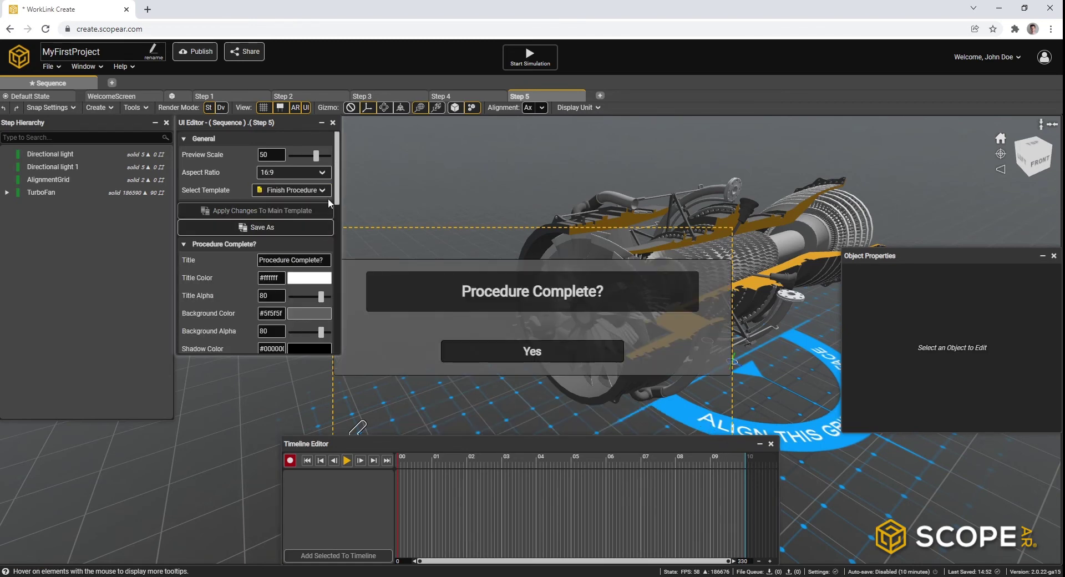
scroll(340, 197, "down", 2)
scroll(339, 197, "down", 1)
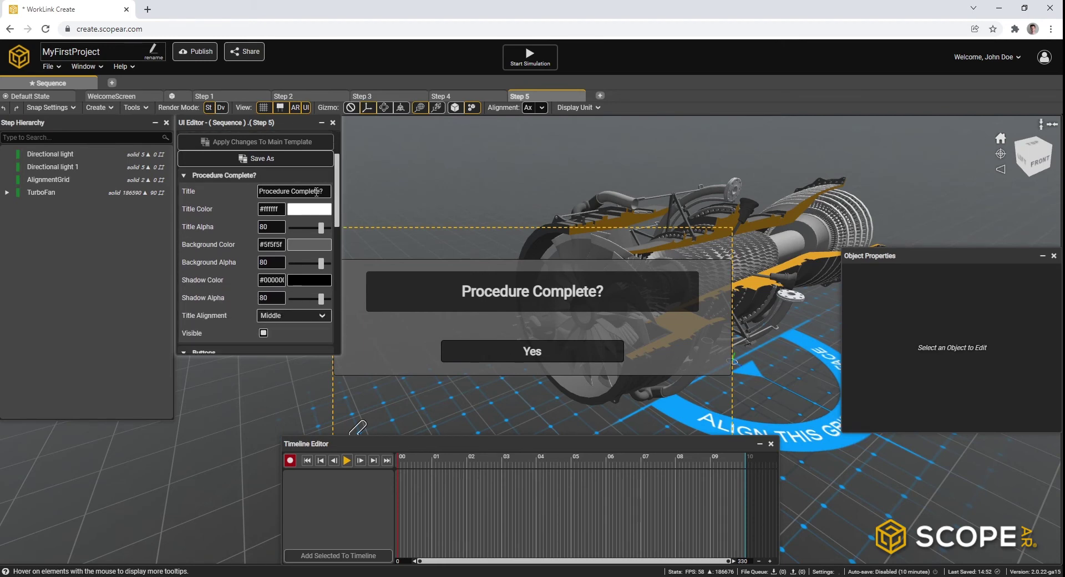
scroll(337, 182, "down", 1)
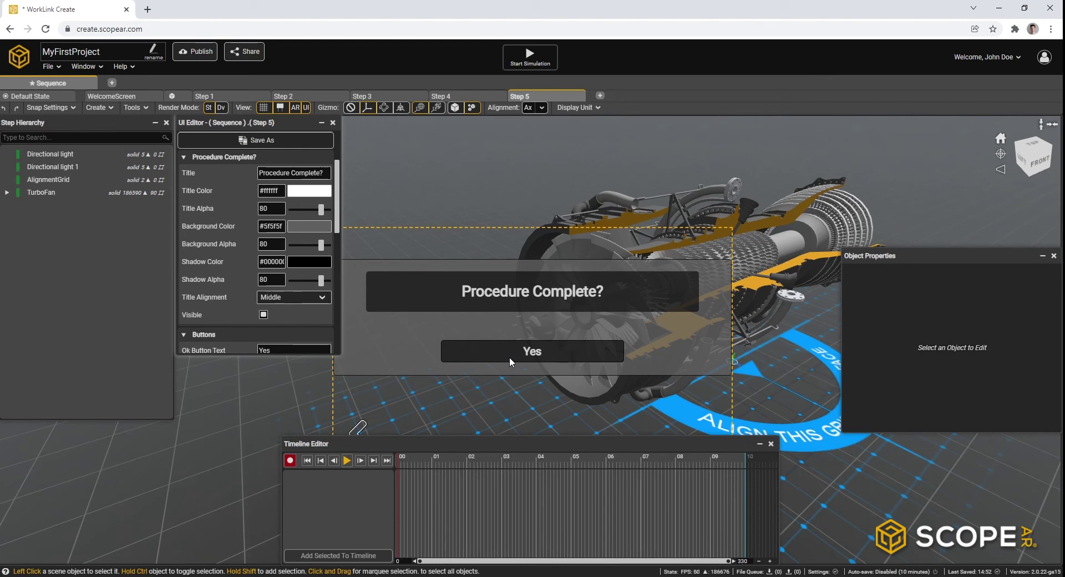
- Start the simulation, minimise the Timeline Editor, and advance from the welcome screen through Step 1 to Step 2
left_click(530, 60)
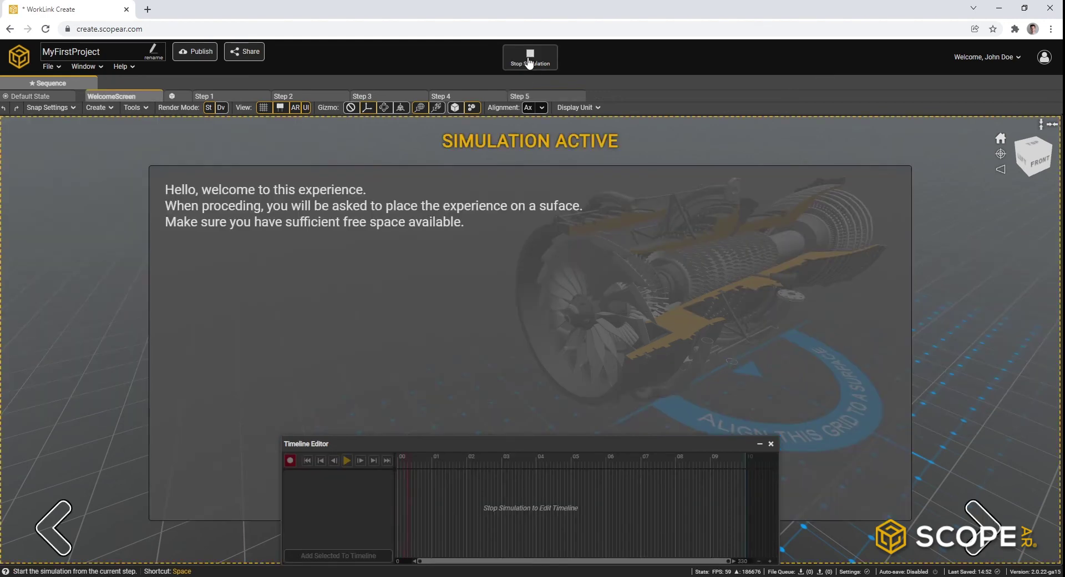
left_click(759, 445)
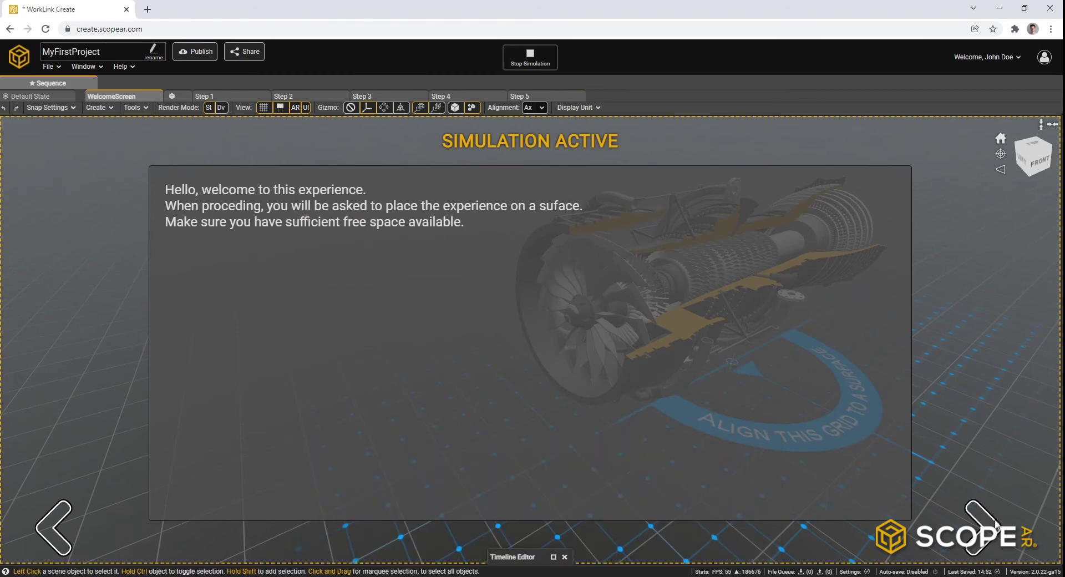
left_click(997, 529)
left_click(149, 361)
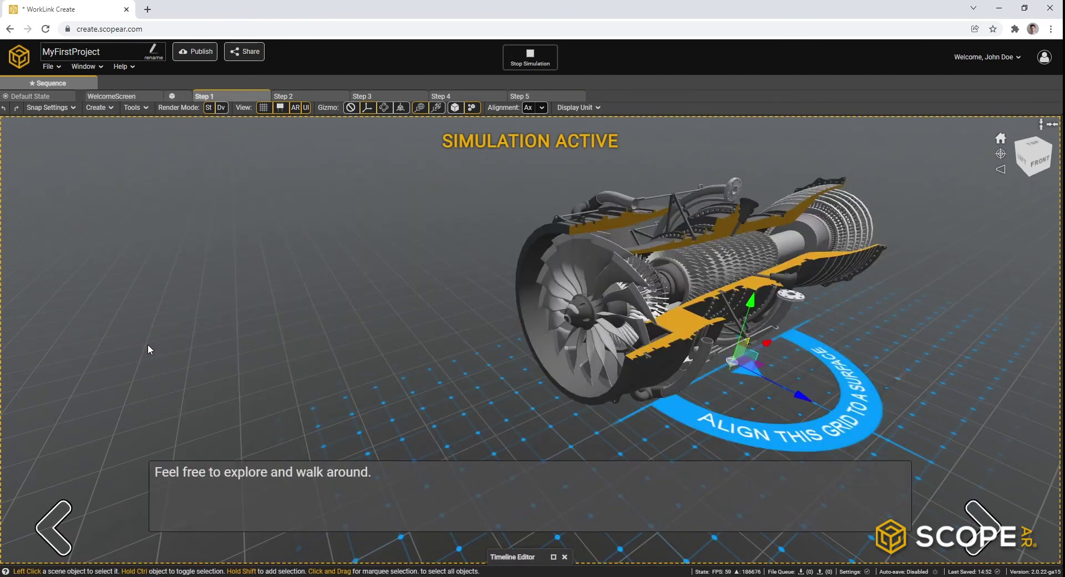
left_click(985, 527)
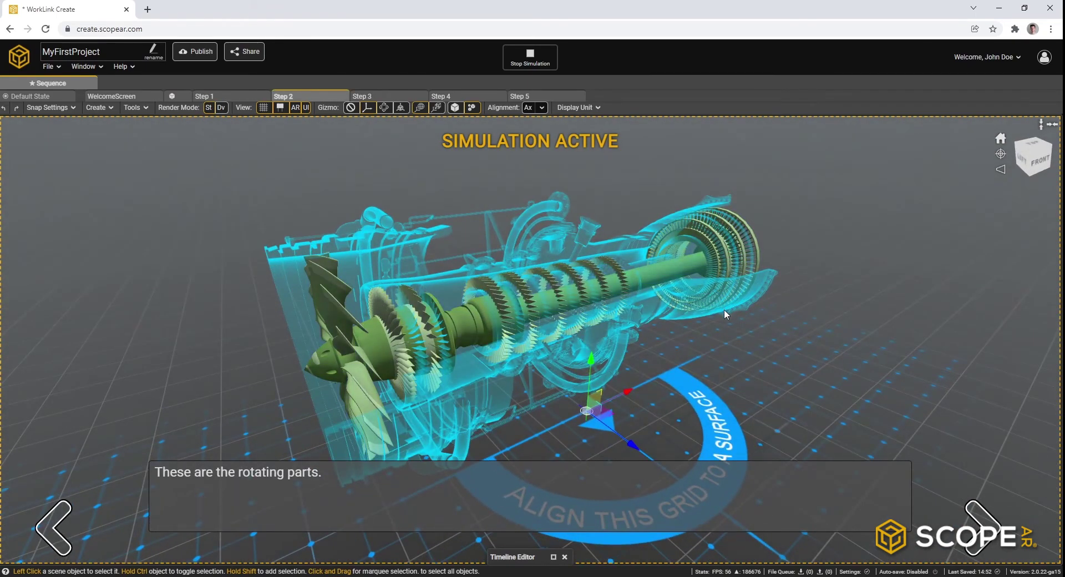
- Advance the simulation through the Step 3 rotation and Step 4 cone removal to Step 5, and stop the simulation
left_click(984, 527)
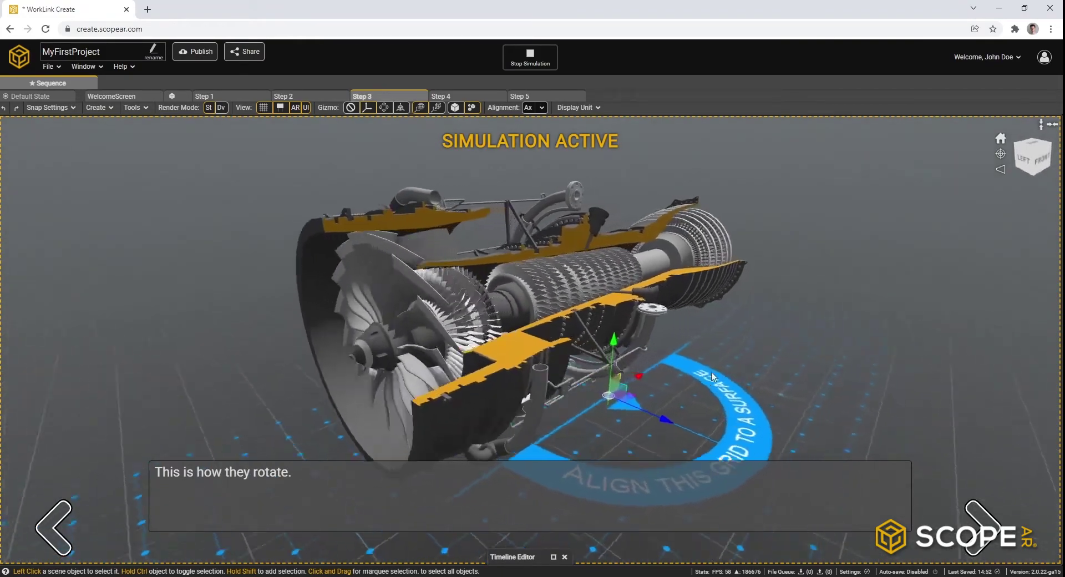
right_click_drag(713, 376, 665, 377)
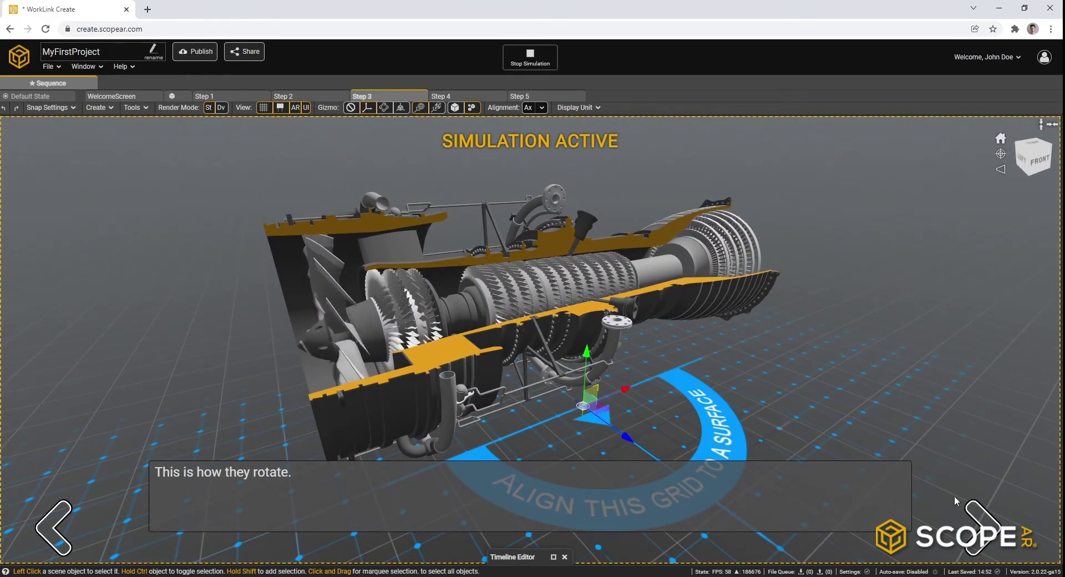
left_click(986, 515)
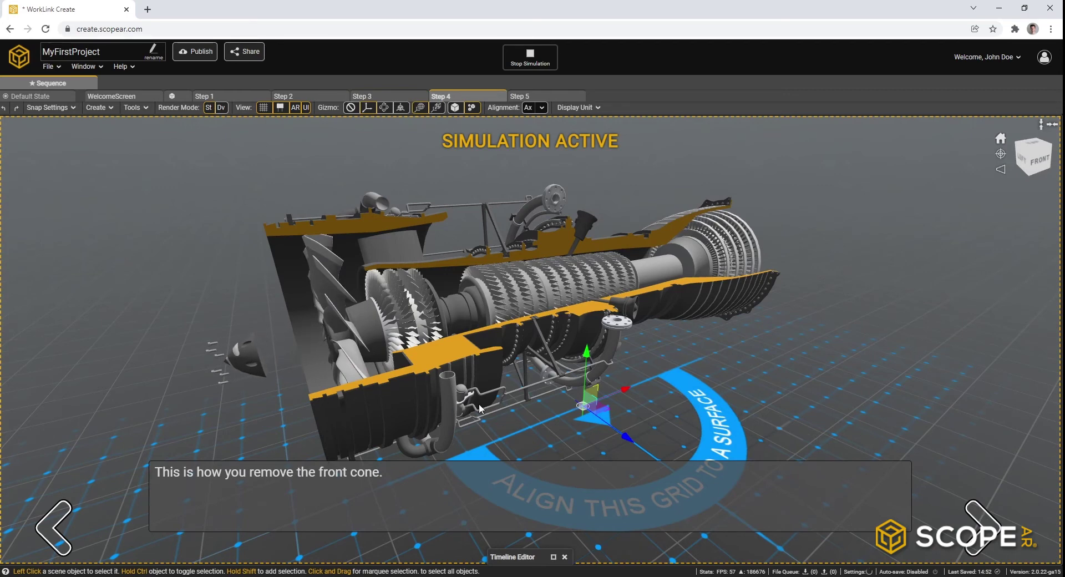
left_click(983, 527)
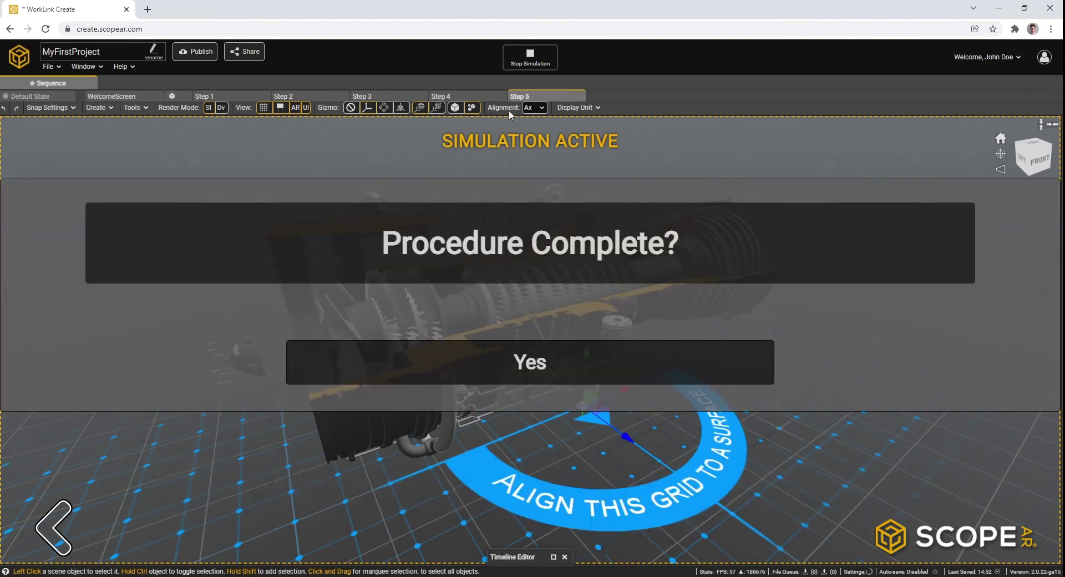
left_click(531, 60)
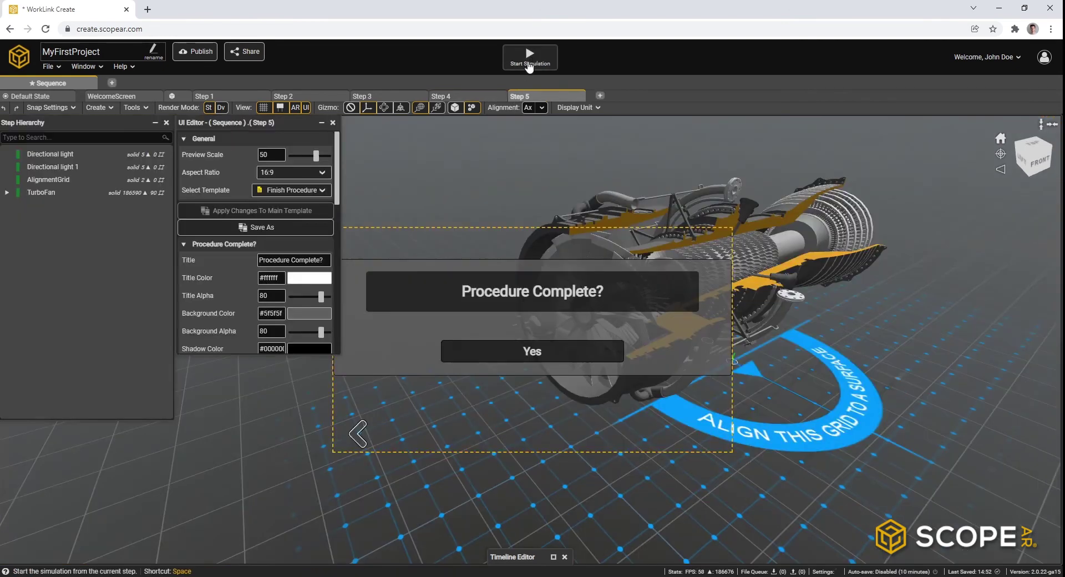
- Publish the project with the session type set to Passive session
left_click(189, 56)
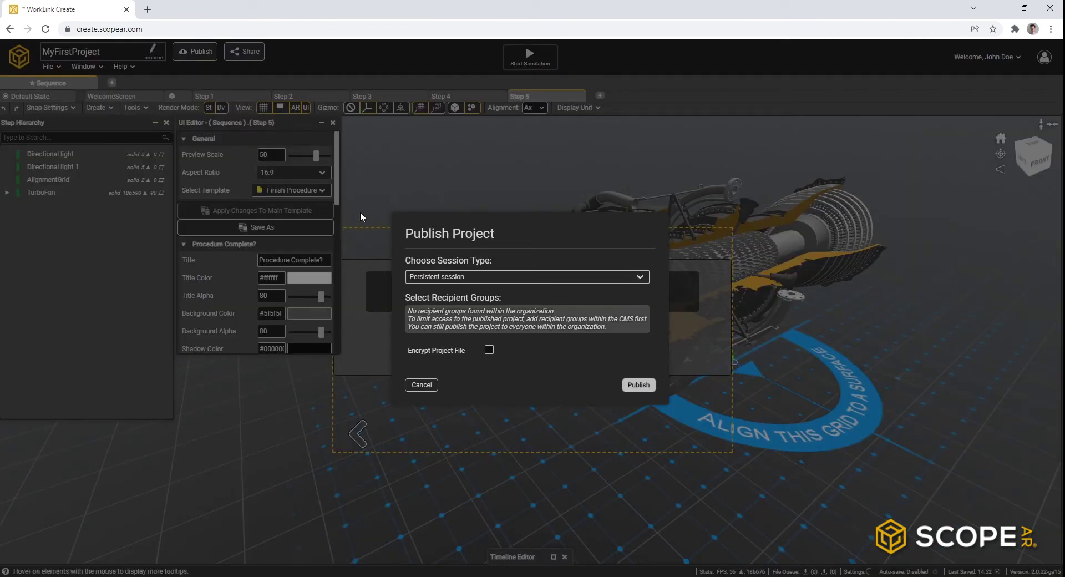
left_click(458, 277)
left_click(445, 301)
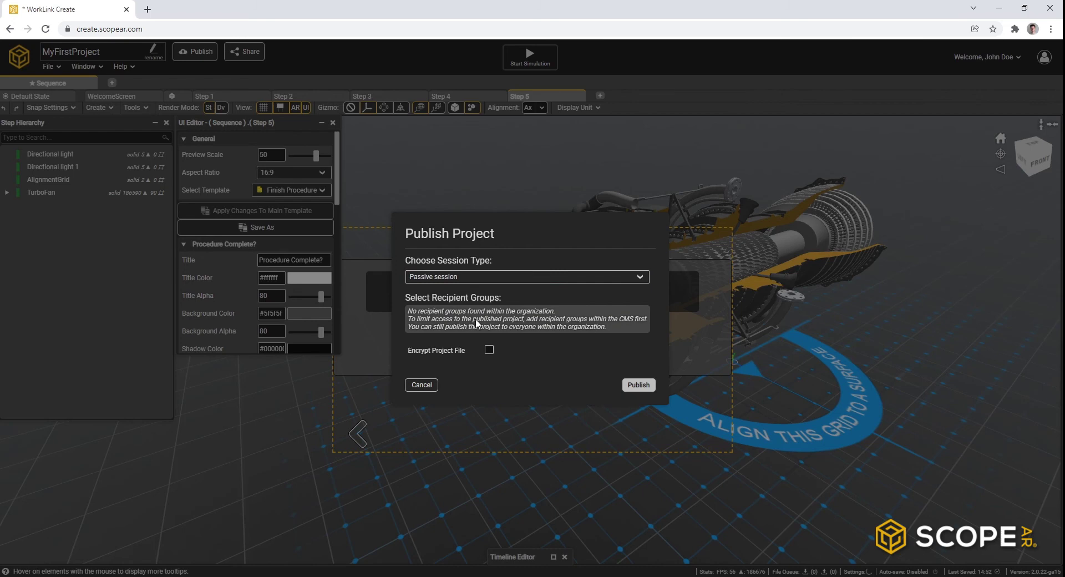
left_click(639, 385)
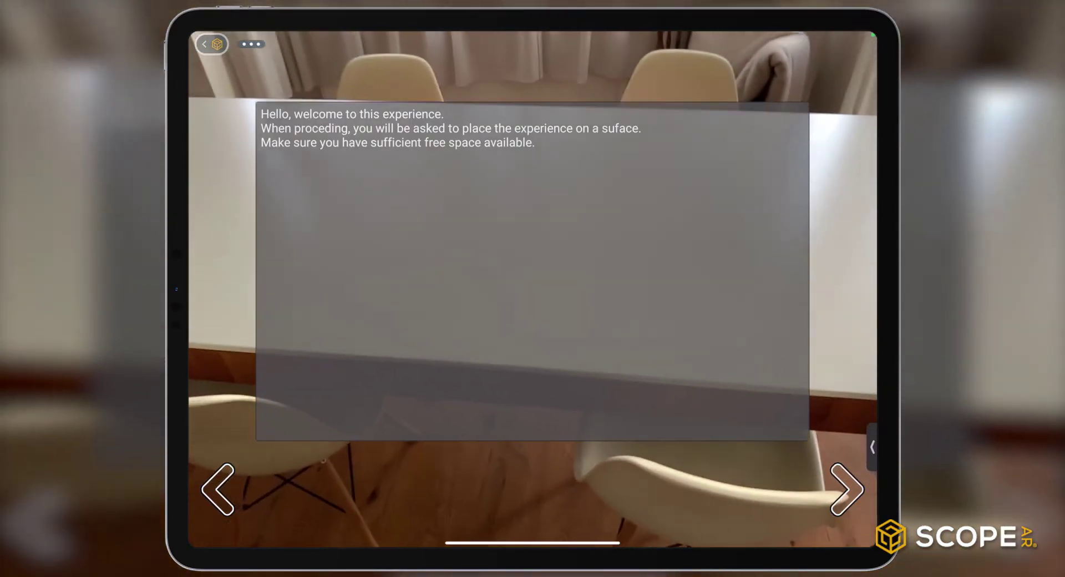